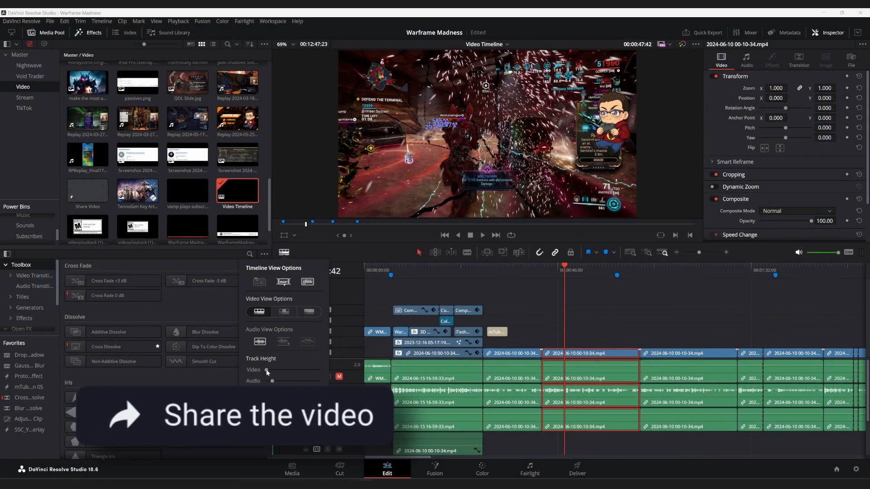
Step: Increase the video track height in the timeline view options to show clip thumbnails, and close the options
drag(266, 372, 286, 376)
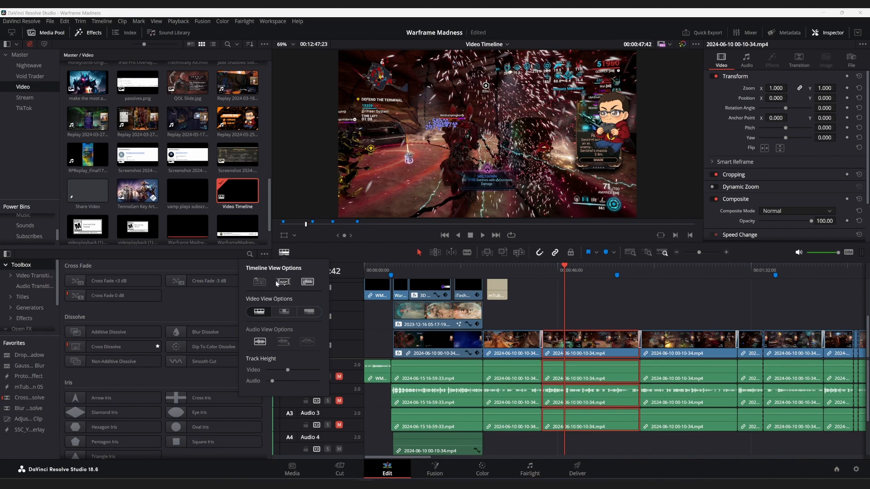
drag(284, 371, 292, 371)
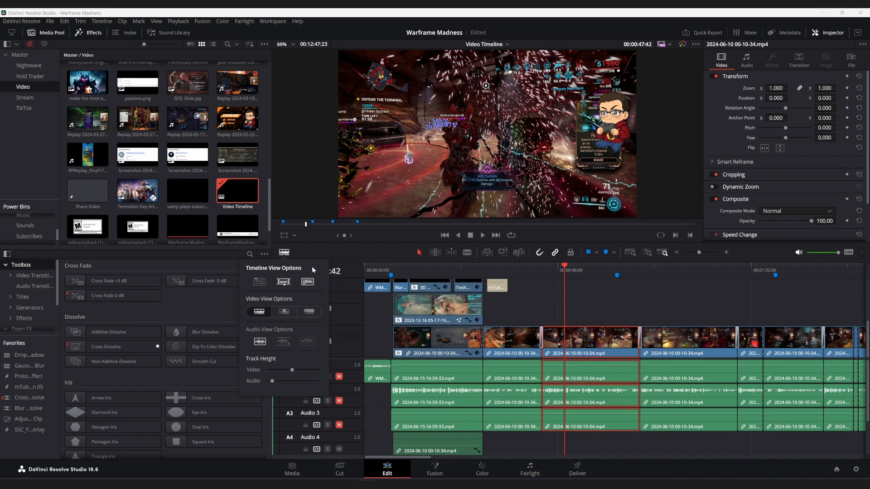
click(280, 256)
Step: Examine the stacked intro clips on Video 1 to Video 5, with the playhead placed at 00:00:06:54
scroll(411, 351, up, 3)
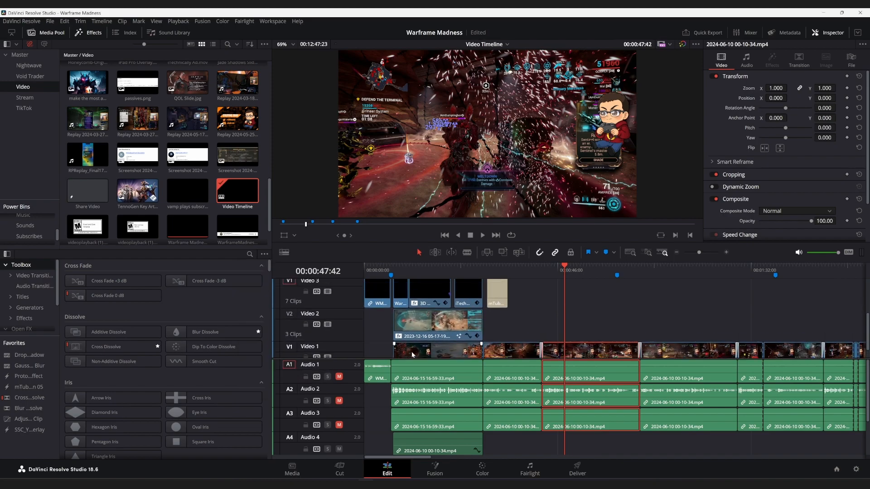
scroll(413, 353, up, 3)
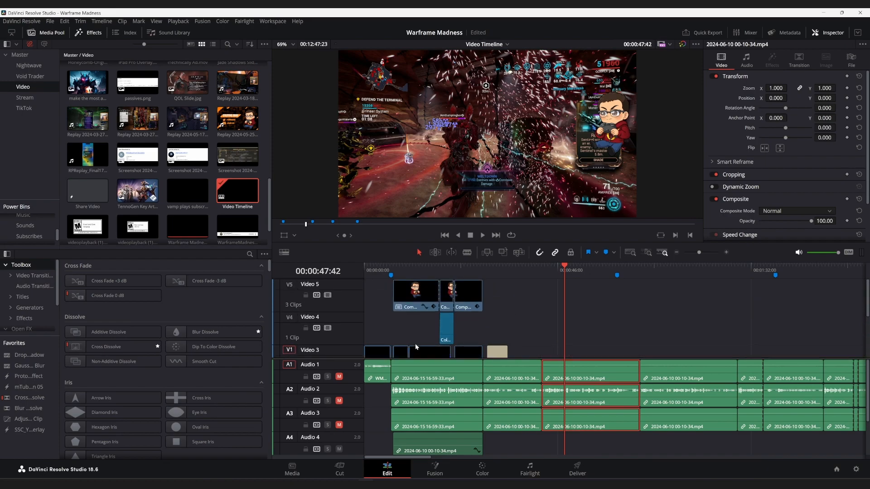
scroll(415, 343, down, 3)
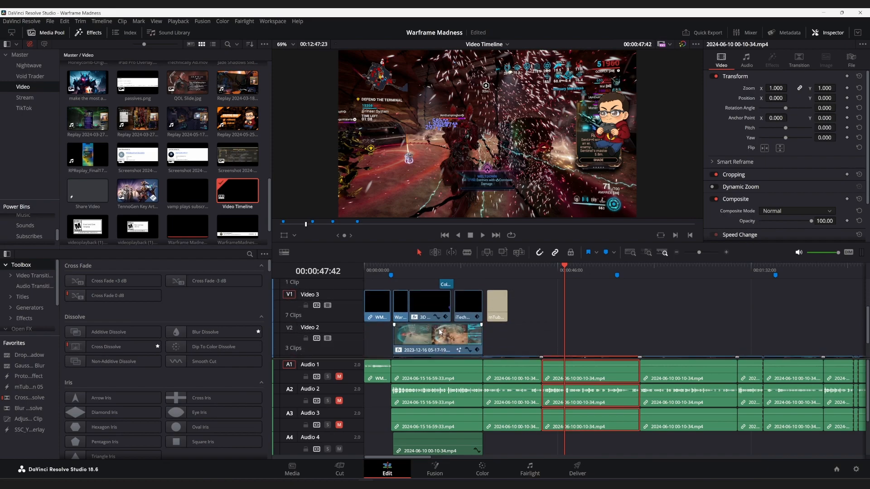
scroll(439, 334, down, 2)
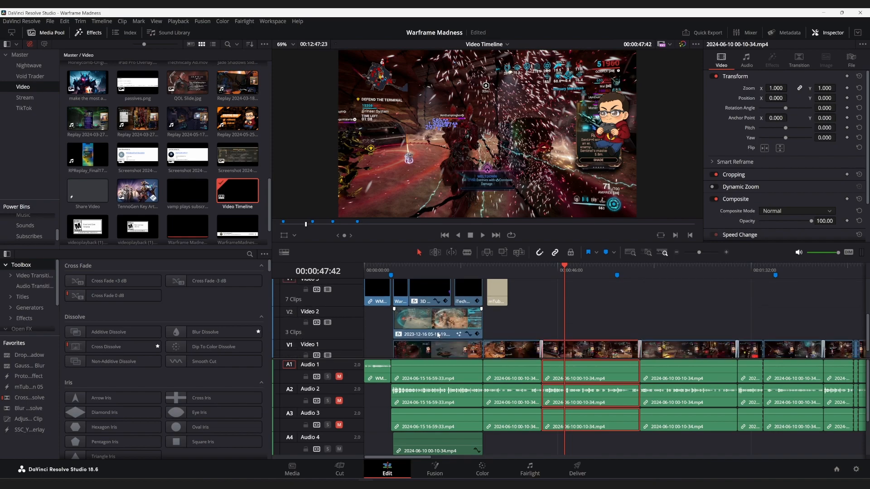
scroll(438, 335, up, 4)
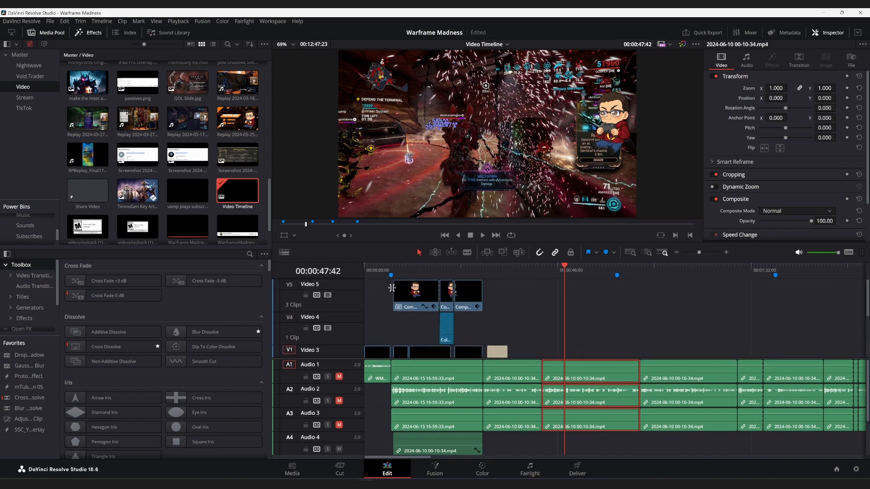
click(392, 265)
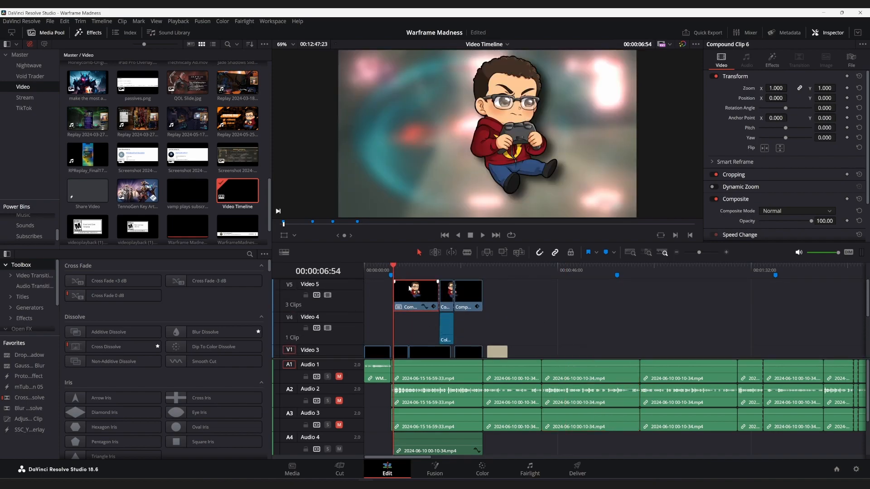
scroll(416, 307, down, 2)
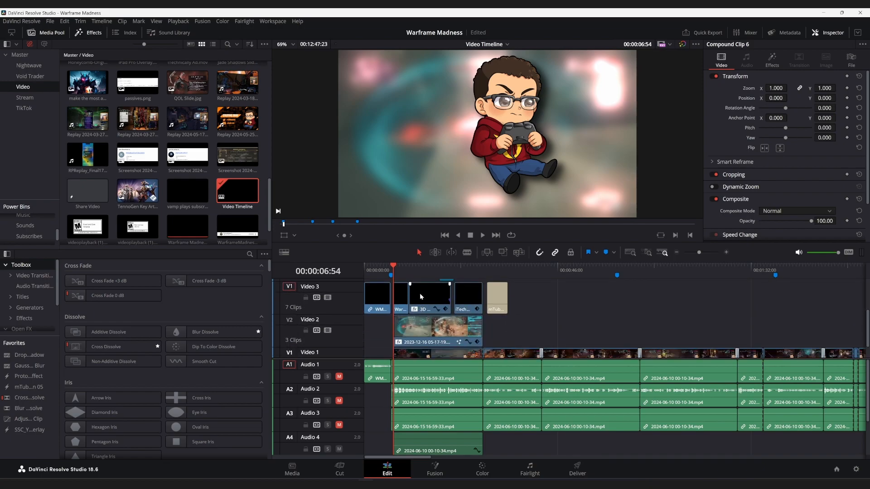
scroll(420, 293, up, 1)
scroll(421, 289, up, 3)
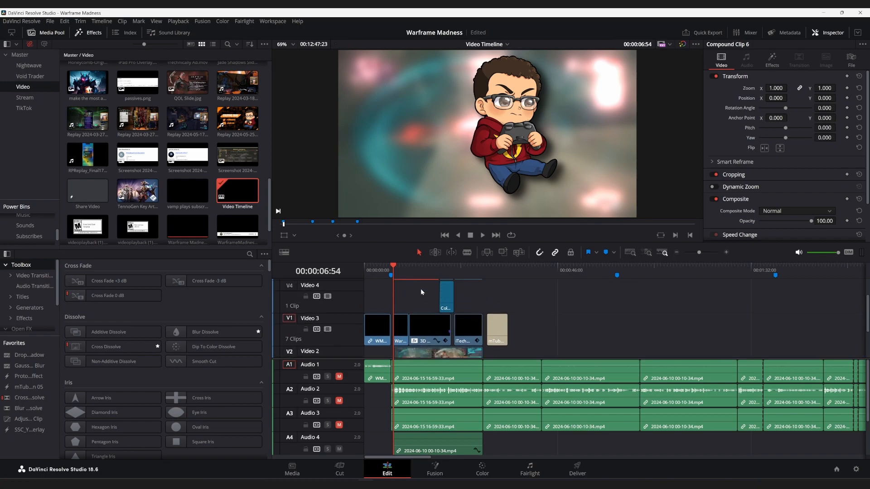
scroll(421, 288, down, 3)
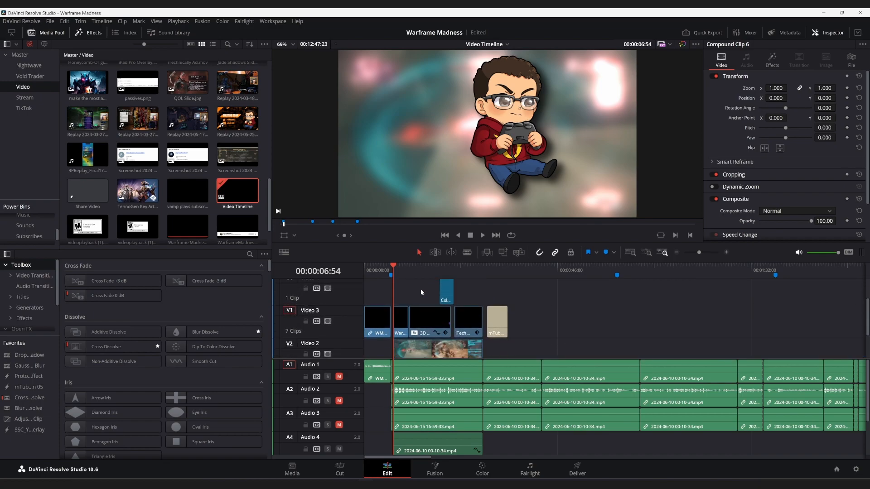
click(415, 338)
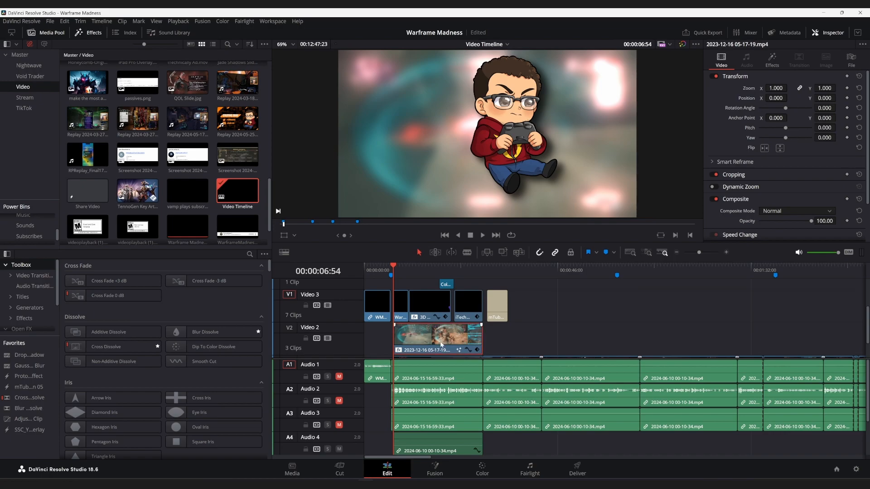
scroll(439, 340, down, 1)
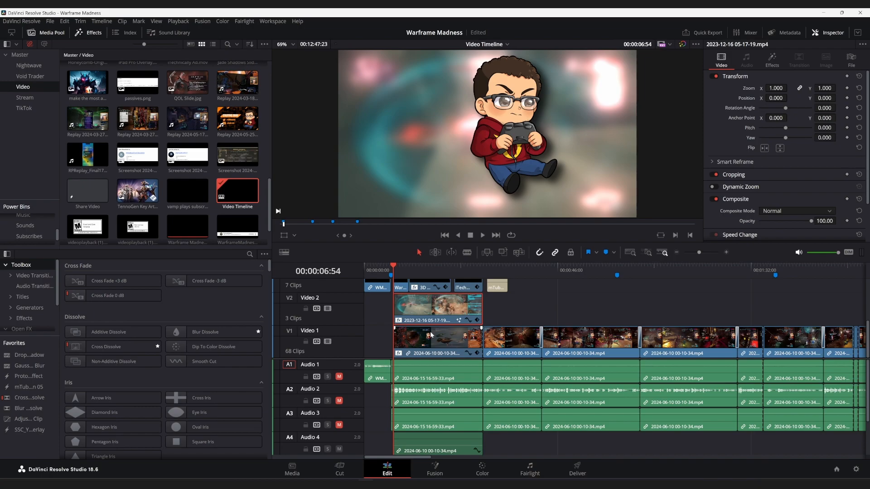
Step: Place the playhead at 00:00:52:02 in the main gameplay section and look through audio tracks 1 to 6
click(582, 268)
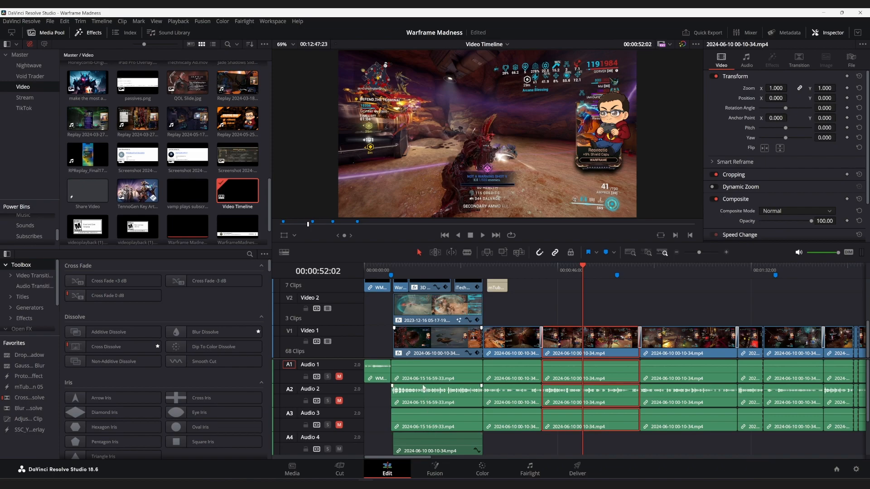
scroll(423, 389, down, 1)
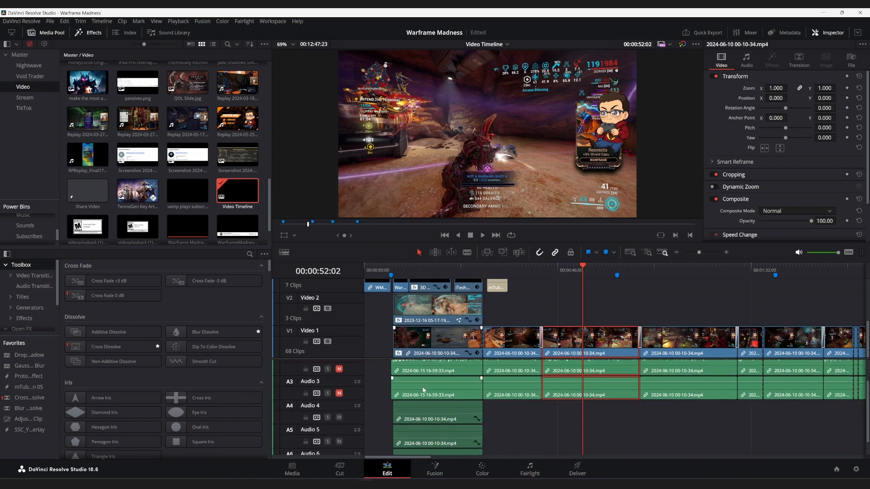
scroll(423, 389, down, 1)
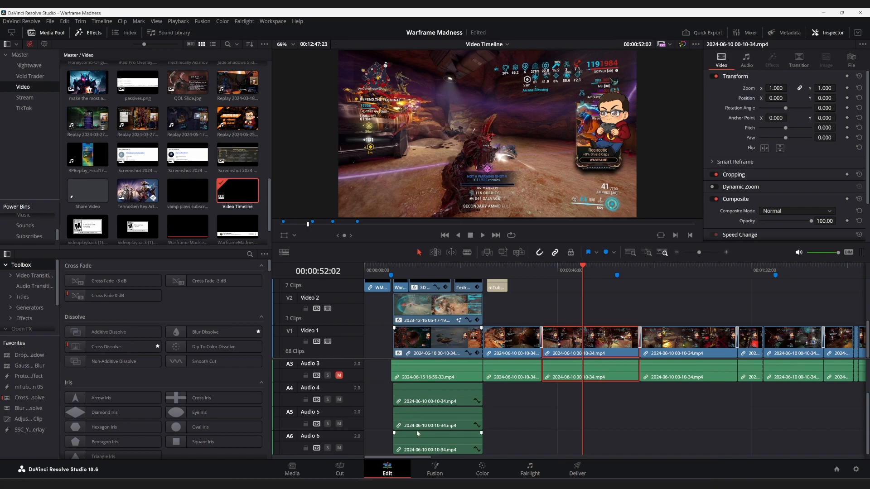
scroll(424, 414, up, 2)
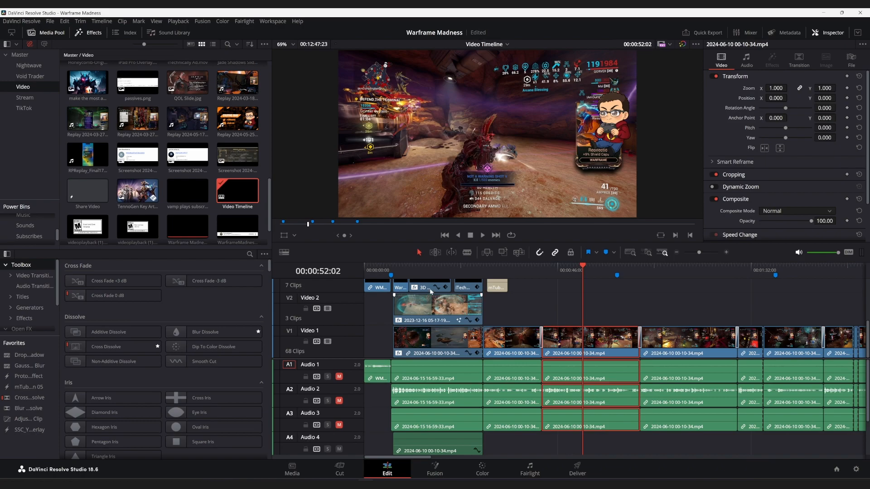
Step: Place the playhead at 00:00:17:53 and check the intro's title clip on Video 3 and background clip on Video 2
click(431, 265)
scroll(427, 316, up, 1)
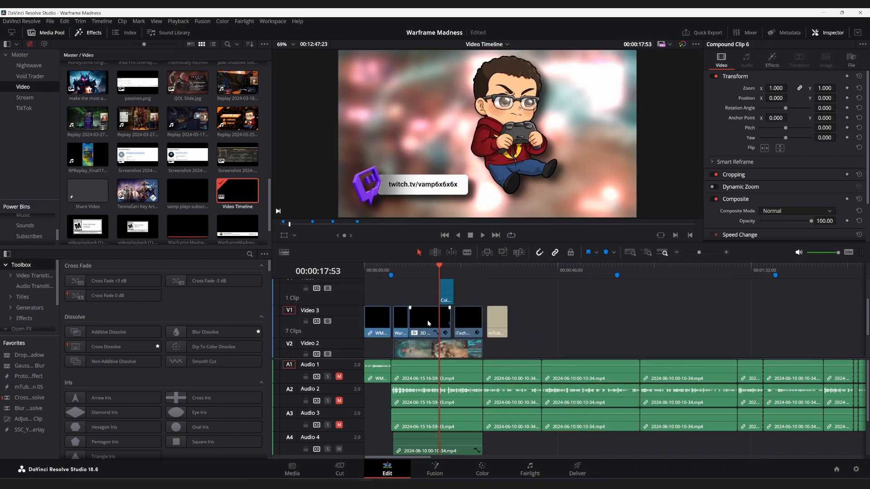
click(427, 323)
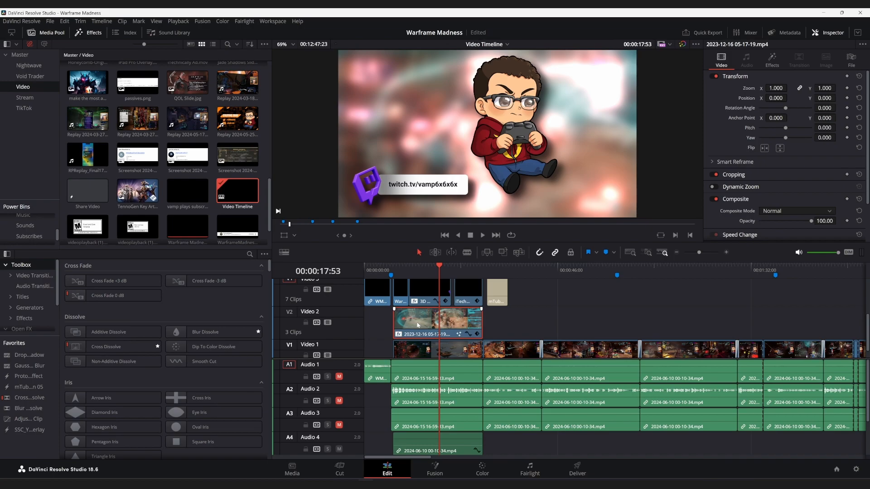
scroll(417, 317, up, 5)
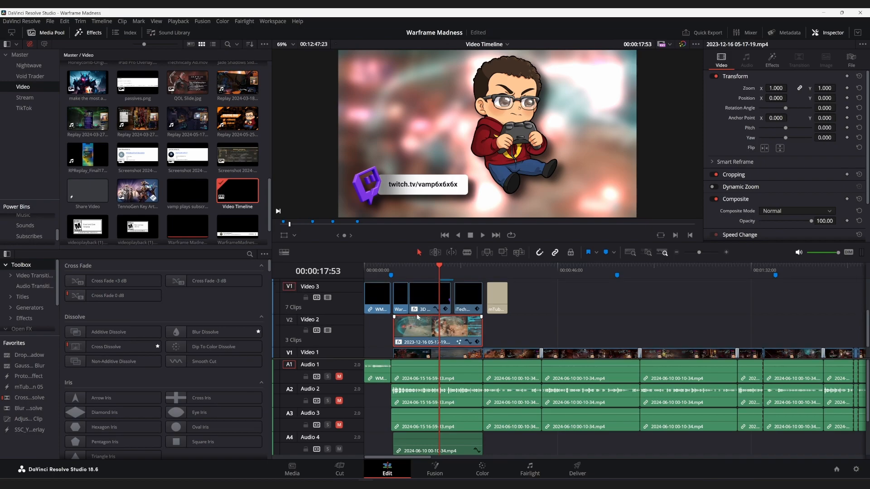
scroll(417, 312, up, 1)
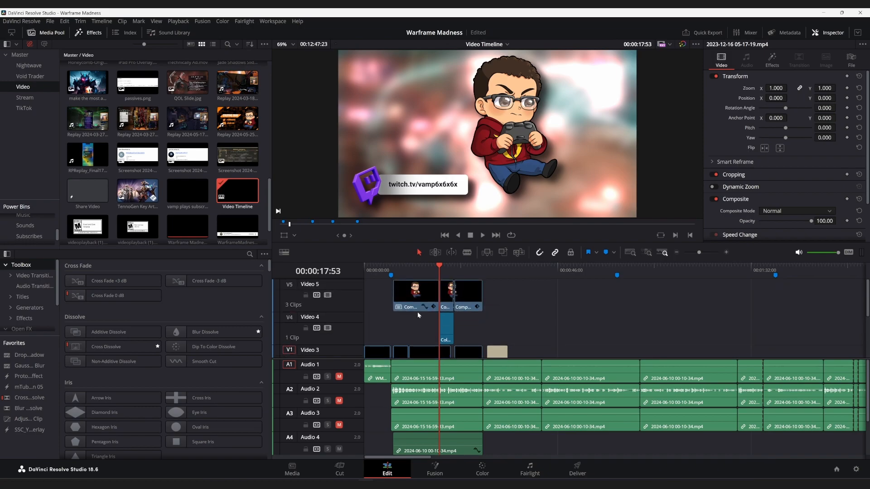
Step: Inspect the intro's character compound clip and the layers beneath it at 00:00:12:49, 00:00:17:53 and 00:00:14:14
click(417, 266)
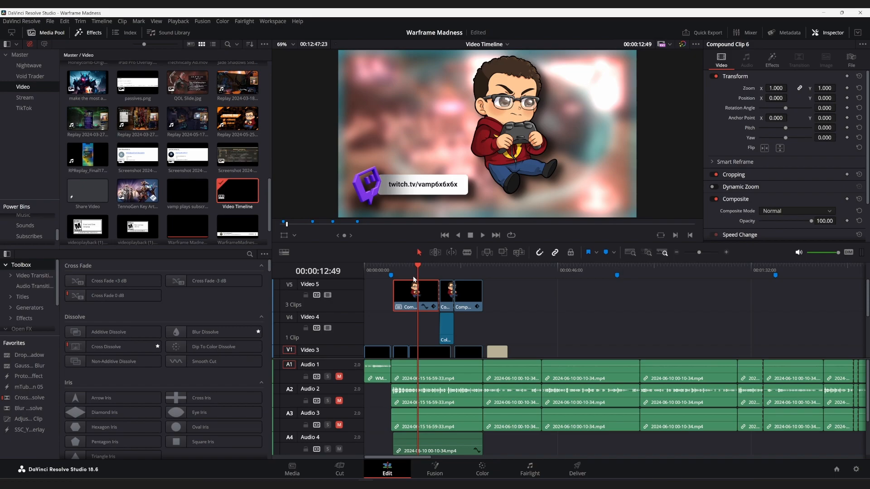
scroll(375, 370, down, 1)
scroll(409, 325, down, 2)
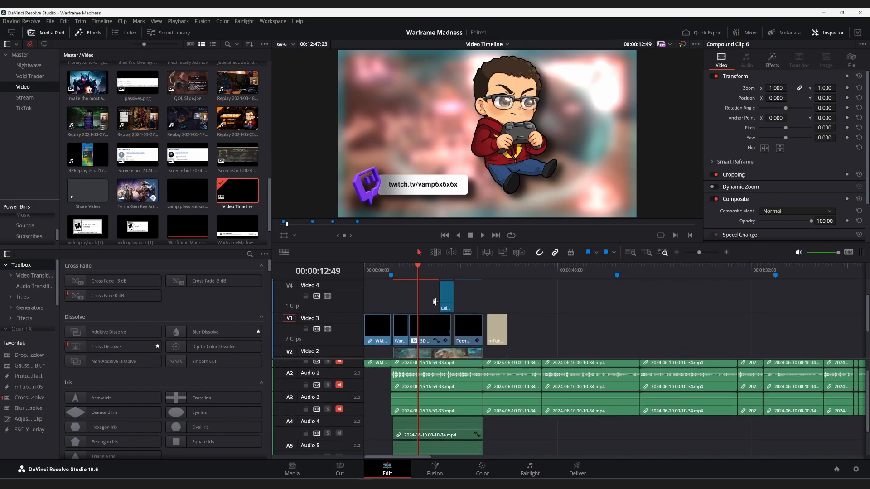
click(434, 273)
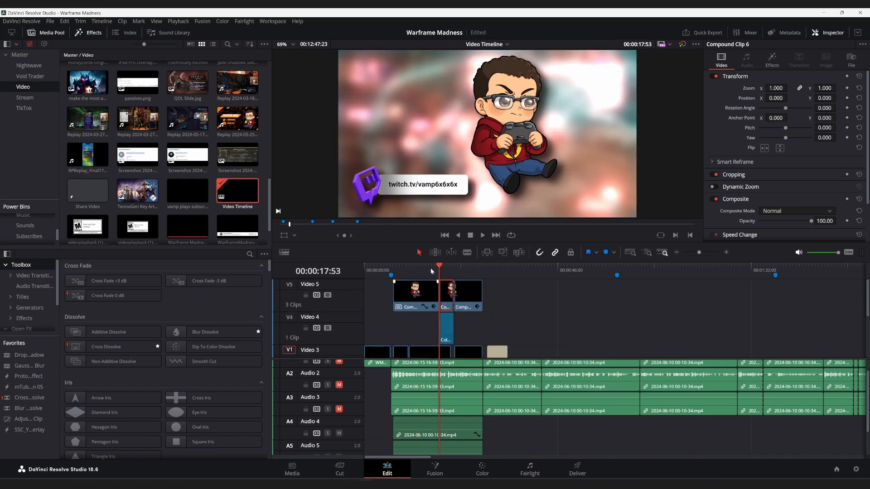
click(423, 273)
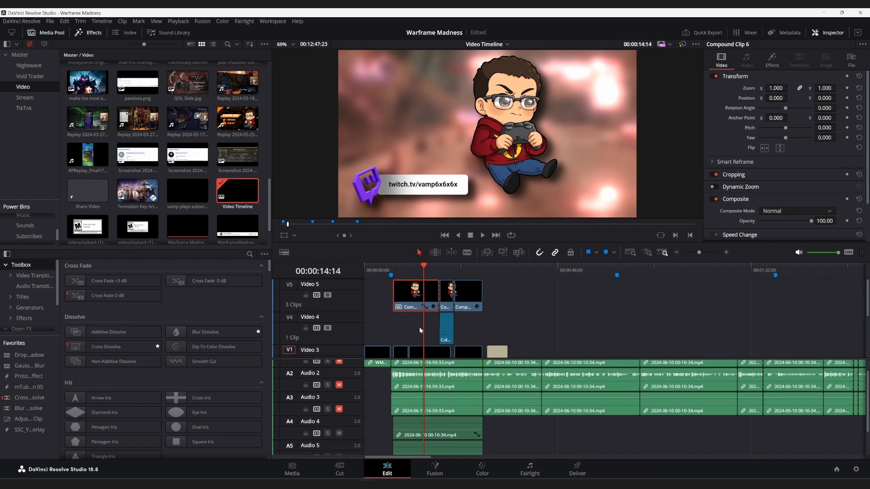
scroll(421, 329, down, 2)
scroll(418, 320, down, 2)
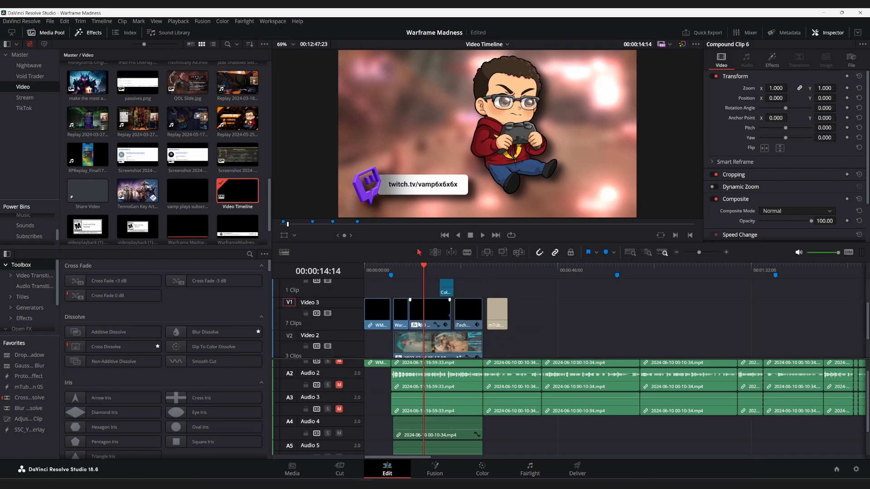
scroll(418, 324, up, 1)
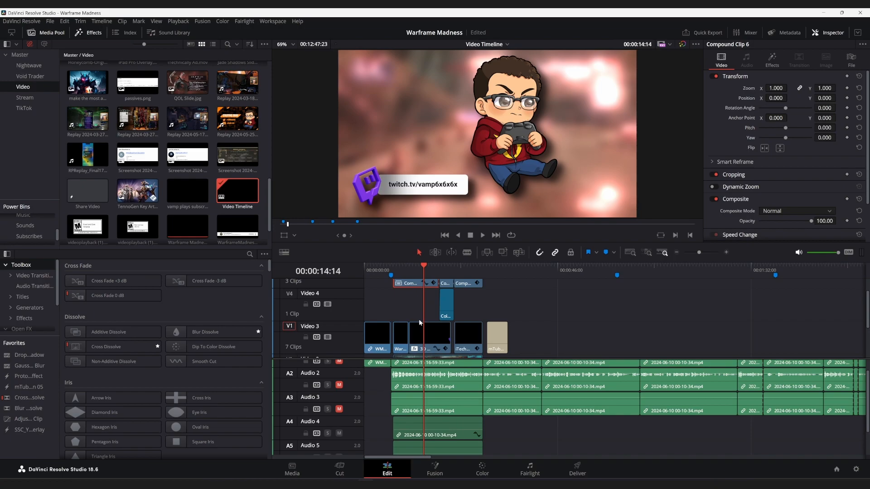
scroll(419, 319, up, 1)
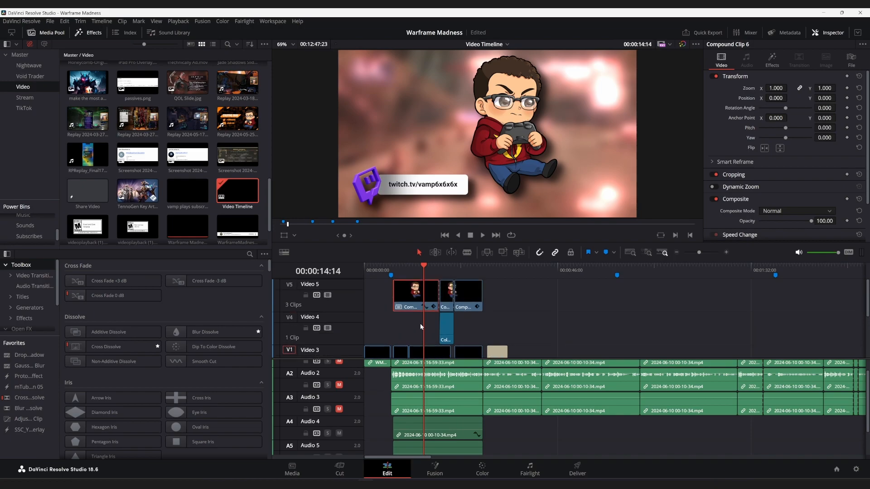
Step: Preview the Colorless Waves effect clip on Video 4 from 00:00:17:53 and stop at 00:00:19:53
click(438, 266)
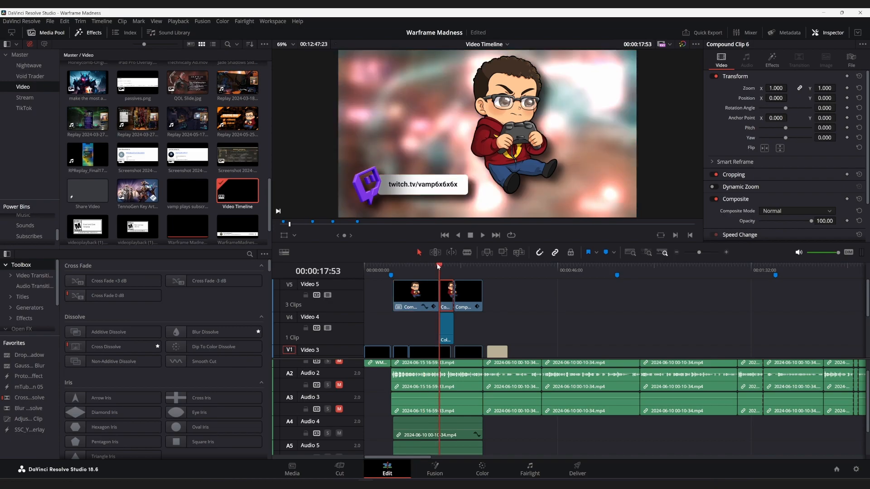
click(449, 331)
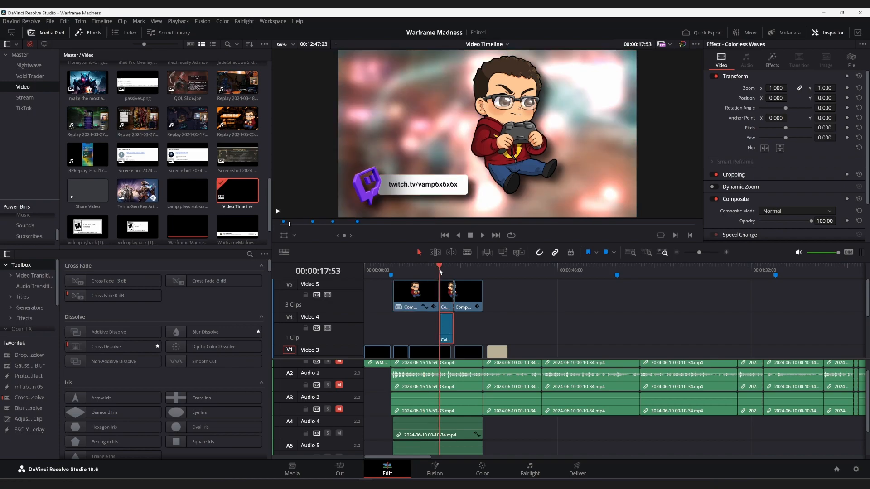
click(483, 235)
click(471, 236)
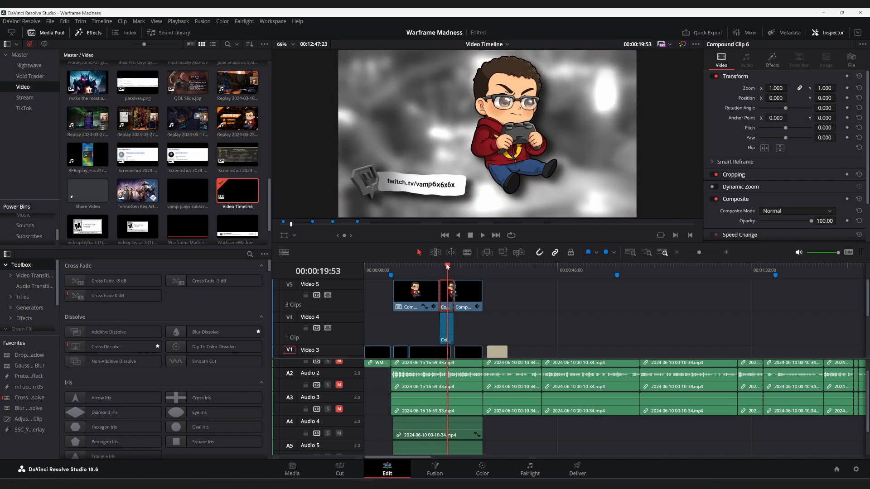
Step: Review the Fast Noise Open FX settings of the Colorless Waves effect clip on Video 4
click(446, 326)
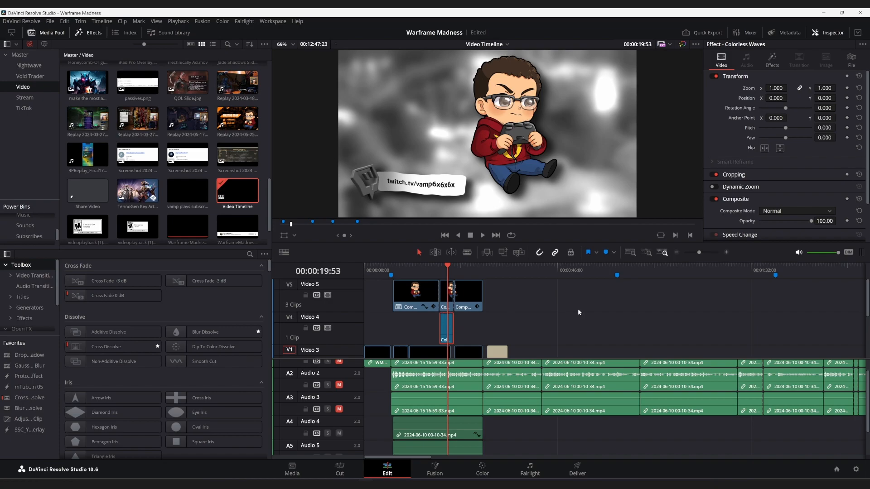
click(771, 61)
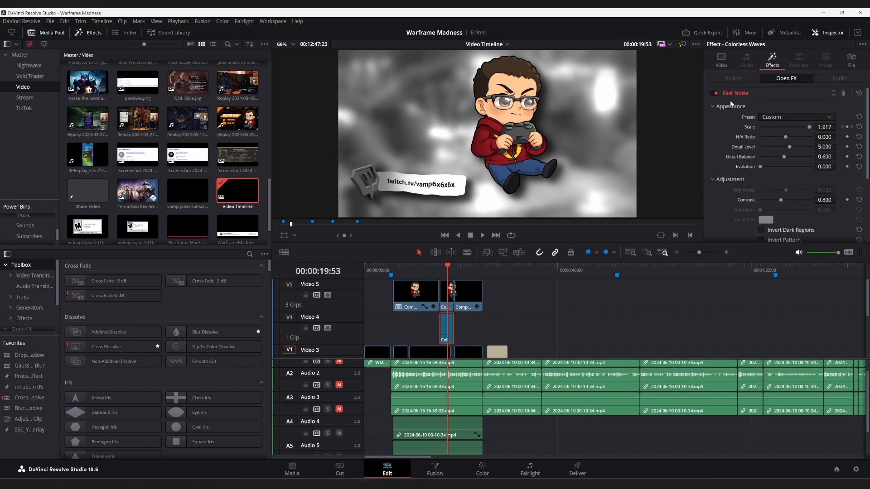
scroll(752, 129, down, 5)
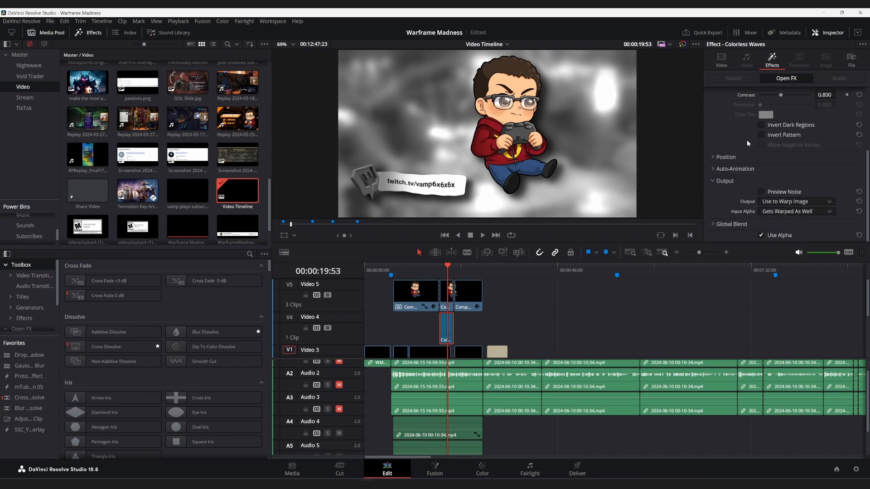
scroll(746, 140, up, 5)
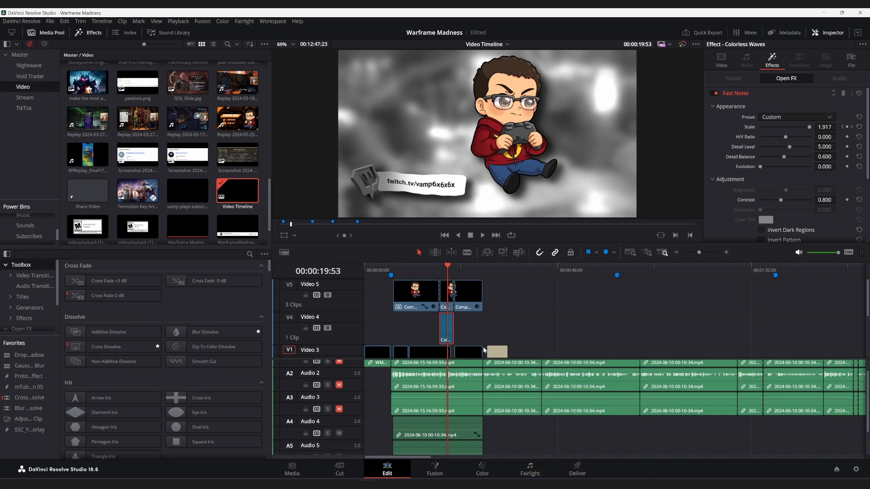
Step: Examine the Video 4 adjustment clip's node and keyframes on the Color page, and return to the Edit page
click(482, 469)
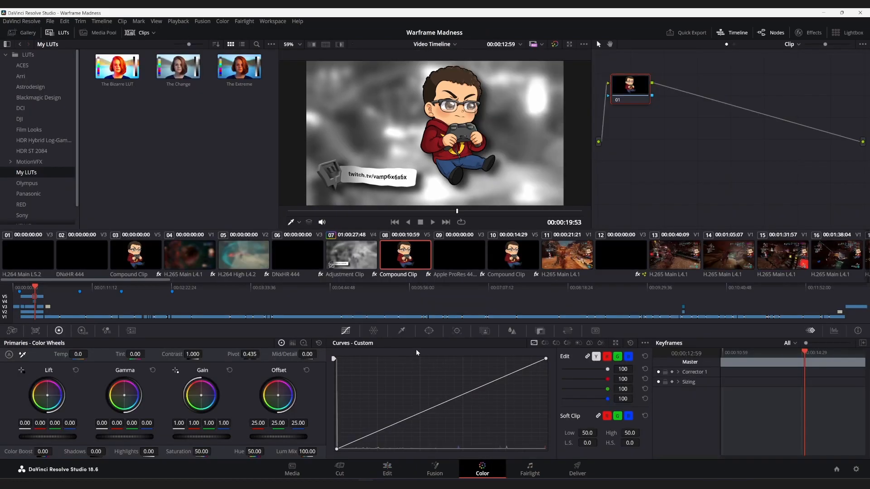
click(349, 255)
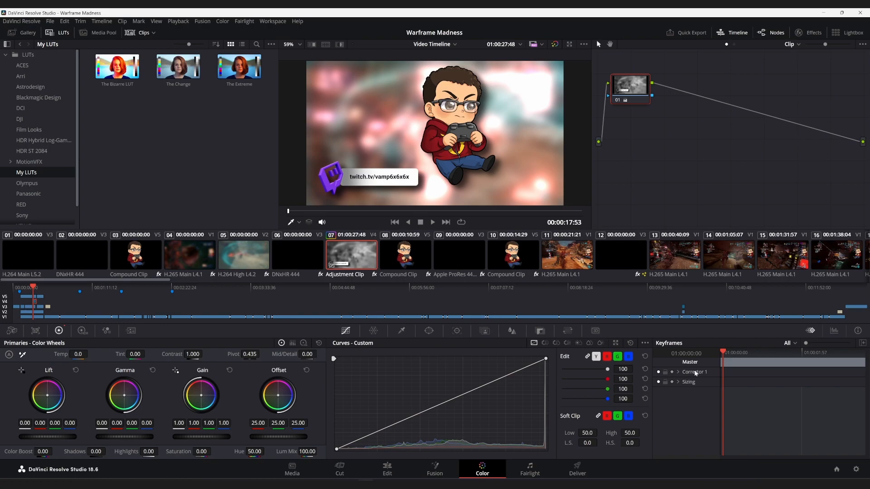
click(386, 469)
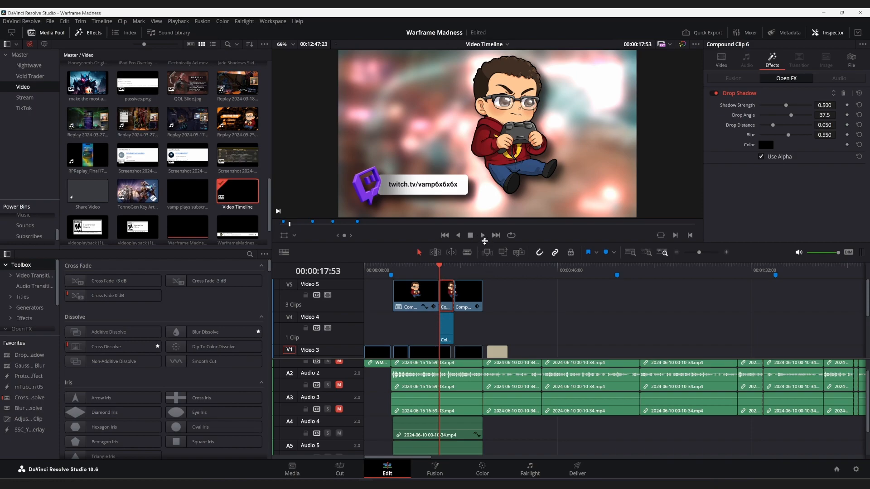
Step: Preview the intro's grayscale effect from 00:00:17:53 and stop playback at 00:00:19:57
click(483, 235)
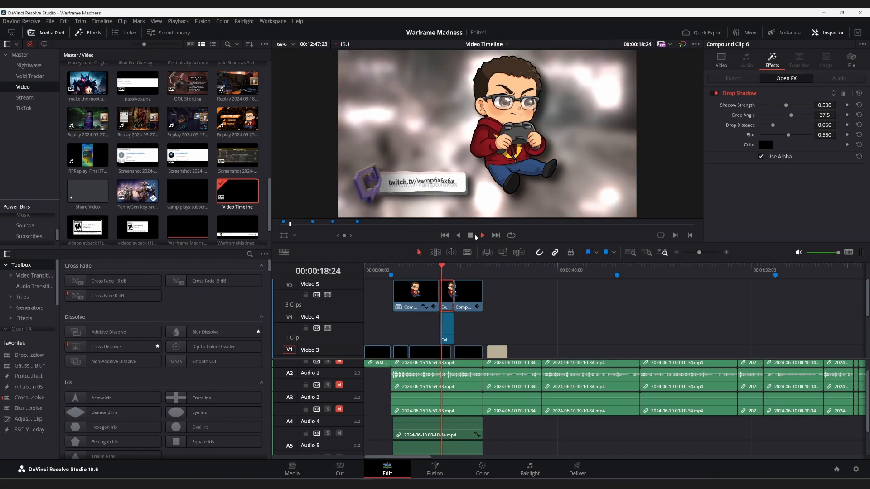
click(471, 236)
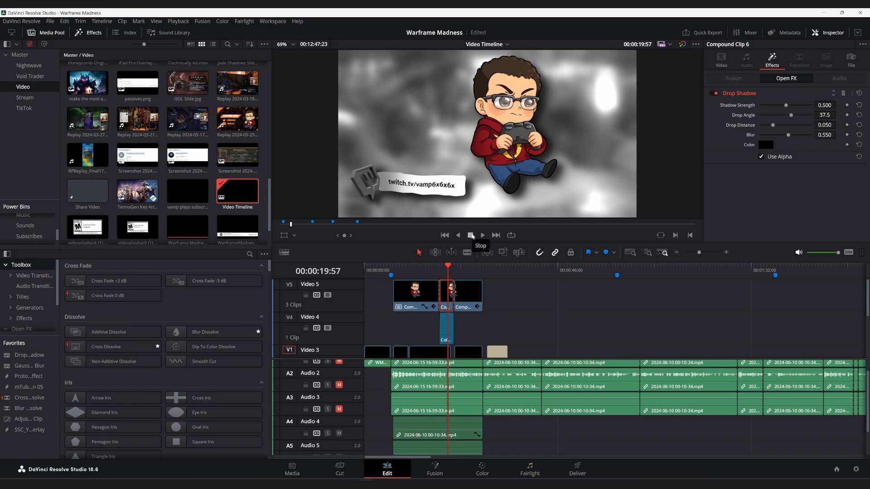
scroll(470, 293, down, 1)
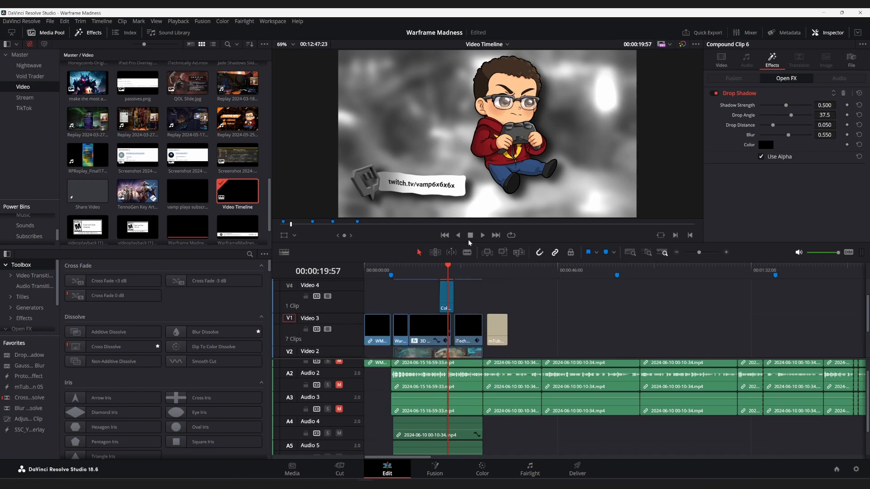
Step: Place the playhead at 00:00:25:16 and inspect the iTechnically Ad.mov clip on Video 3 and the compound clip on Video 5
click(470, 271)
scroll(471, 274, up, 1)
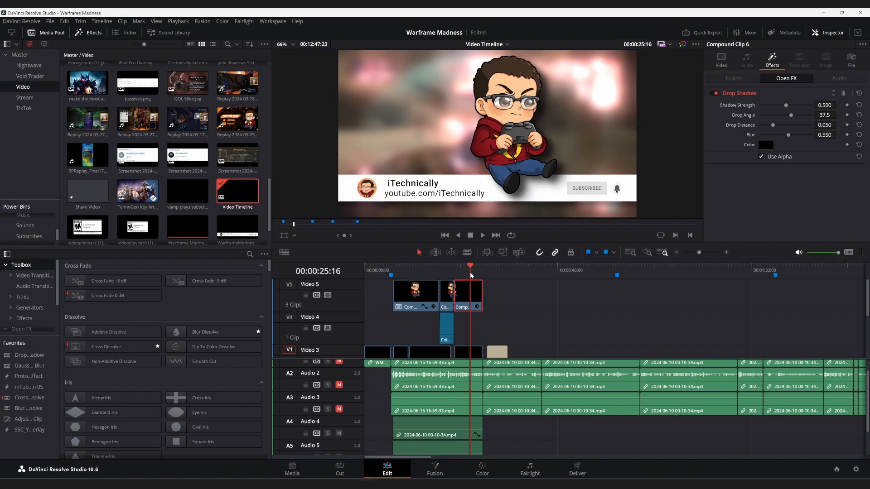
scroll(470, 311, down, 2)
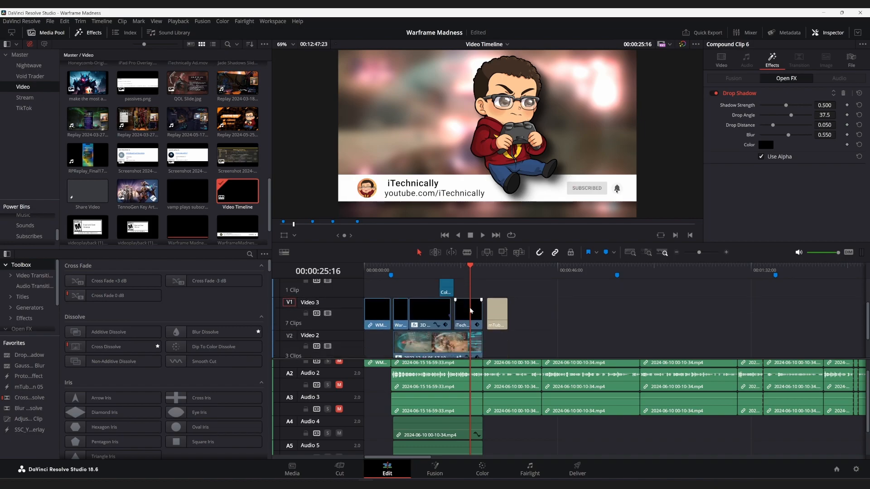
click(471, 311)
scroll(458, 337, down, 2)
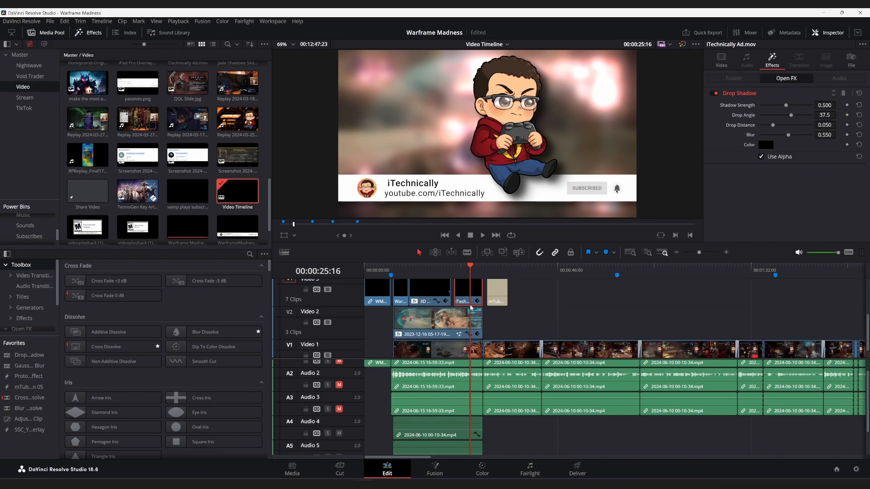
scroll(476, 326, up, 3)
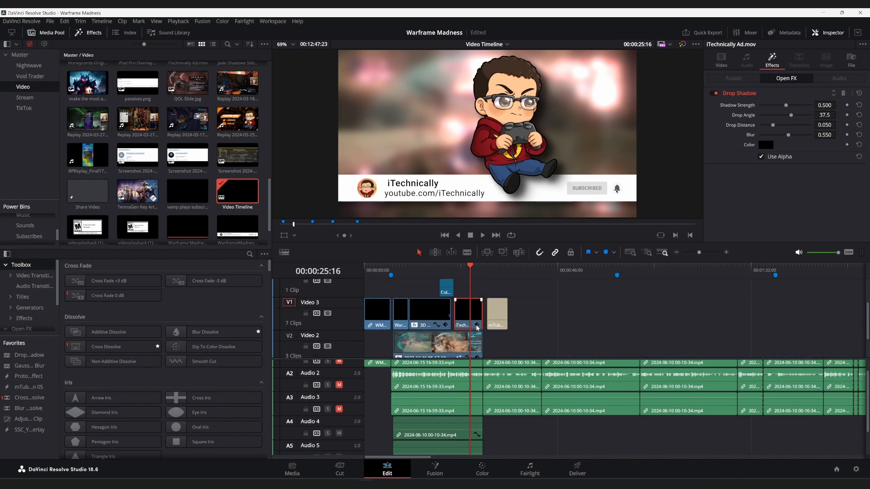
scroll(476, 330, up, 4)
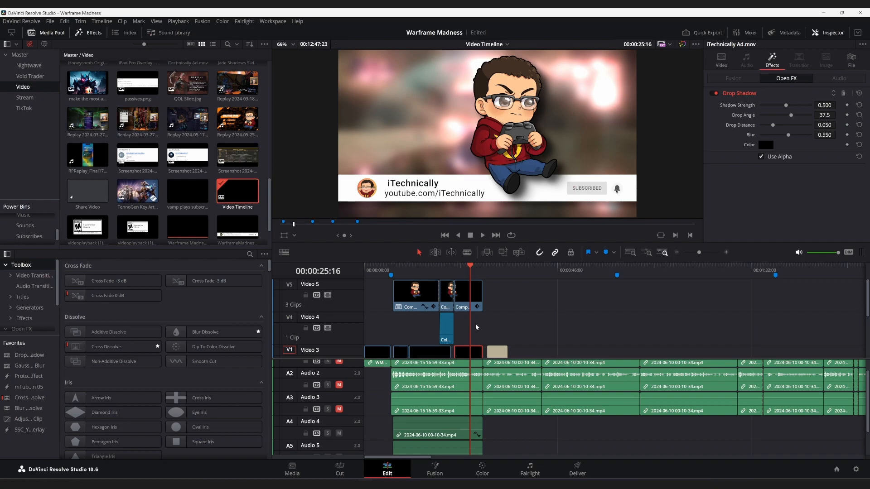
click(473, 294)
scroll(466, 306, down, 2)
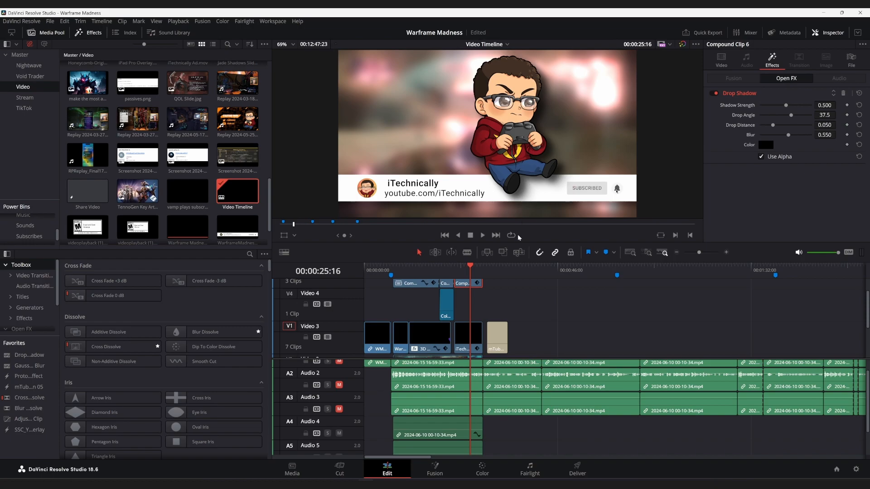
Step: Check the mTuber 3 Call To Action 04 title at 00:00:31:29 and the Video 1 gameplay clip at 00:00:38:50
click(497, 270)
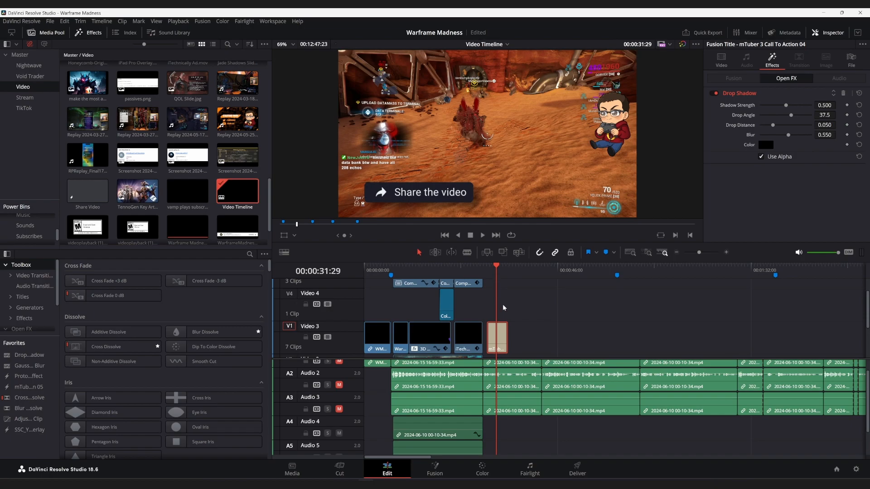
scroll(503, 308, down, 1)
scroll(502, 308, down, 2)
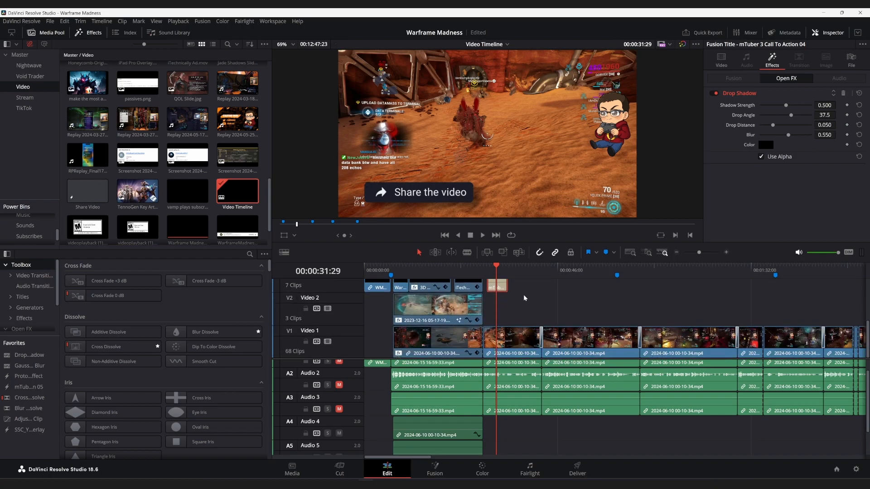
click(535, 273)
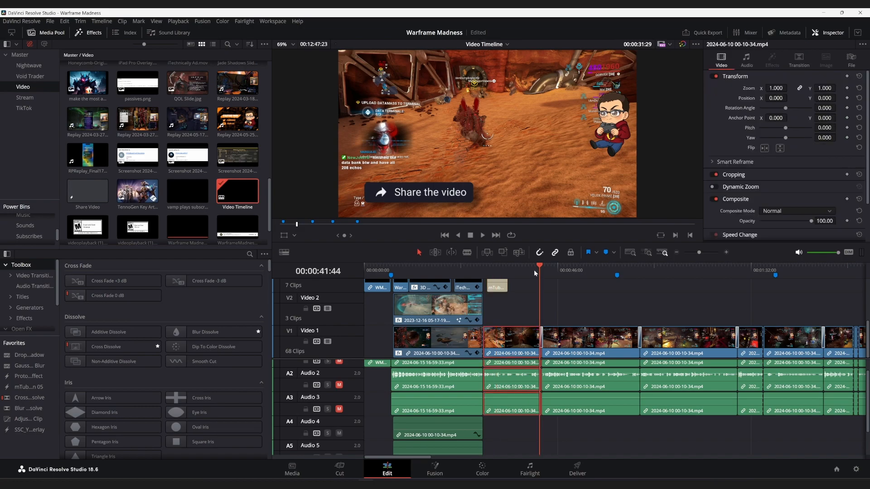
click(528, 271)
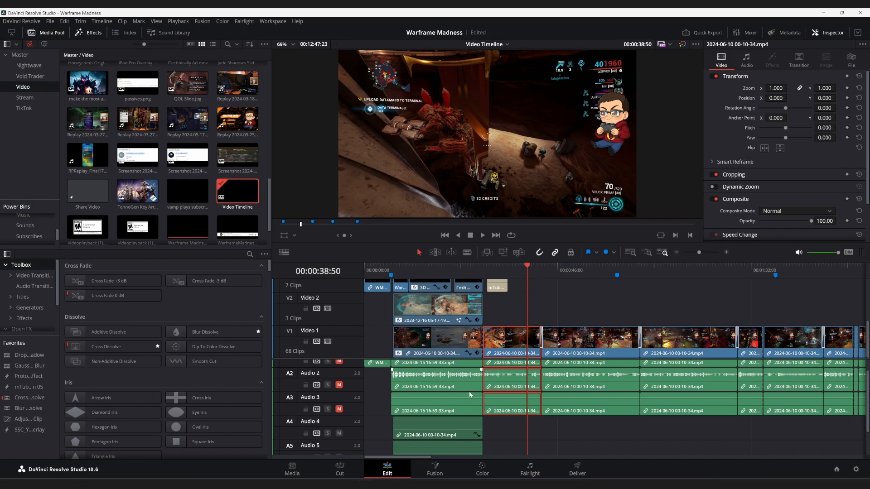
Step: Go to the end of the timeline and view the WMadness Outro.mp4 clip with the playhead at 00:12:47:23
drag(415, 454, 801, 433)
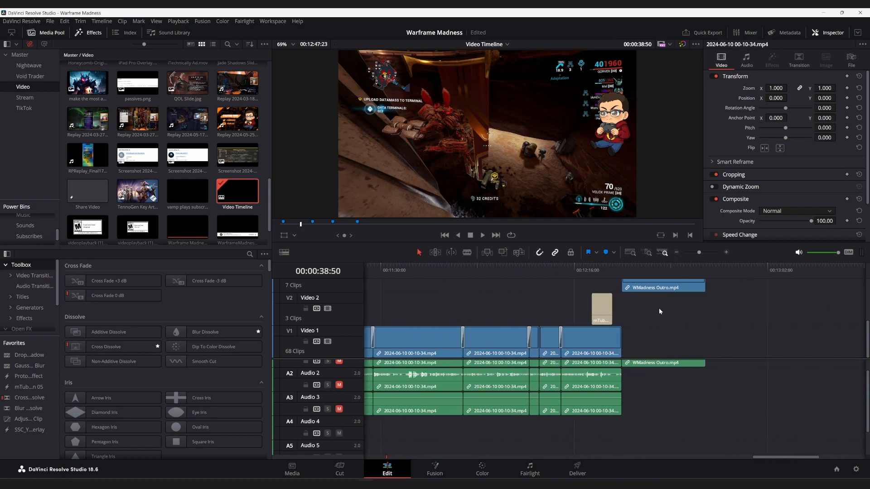
click(705, 269)
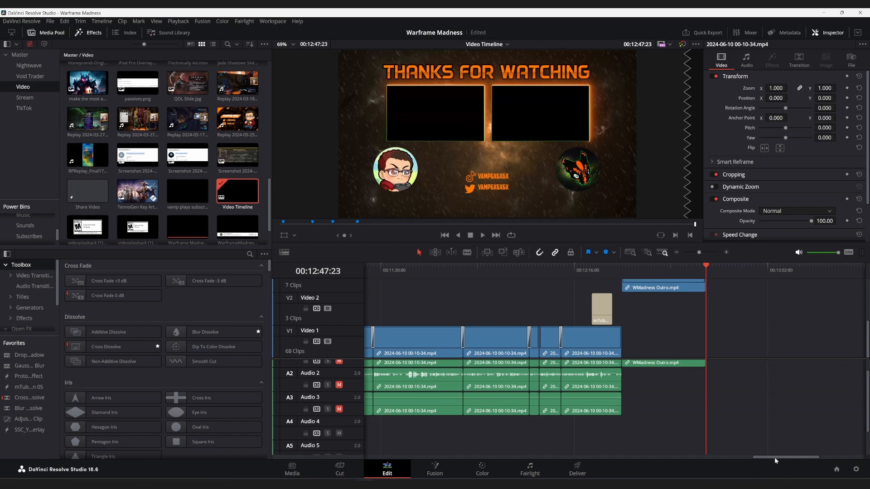
Step: Return to the gameplay cut at 00:01:28:48 on Video 1 and locate the Cross Dissolve transition in the effects library
drag(775, 457, 415, 441)
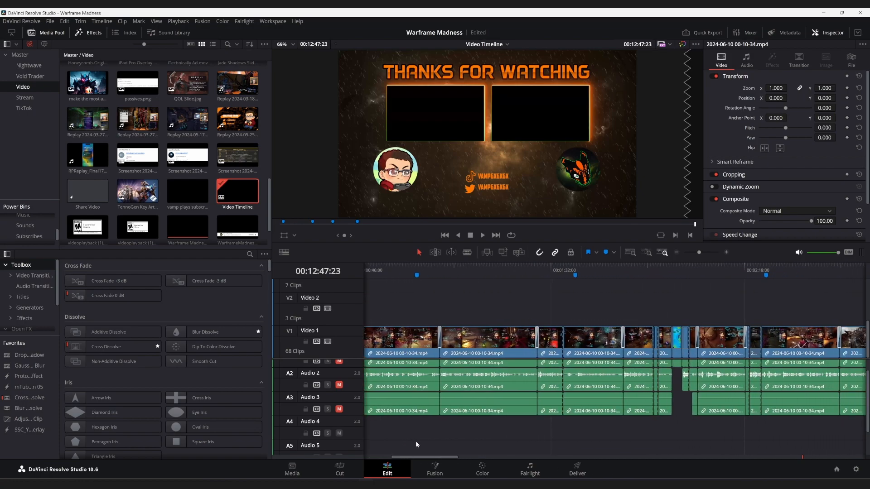
click(528, 274)
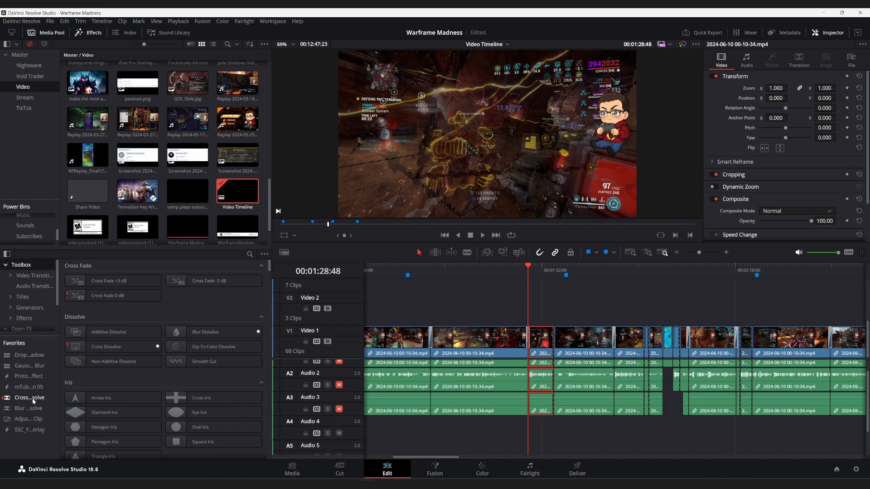
click(99, 349)
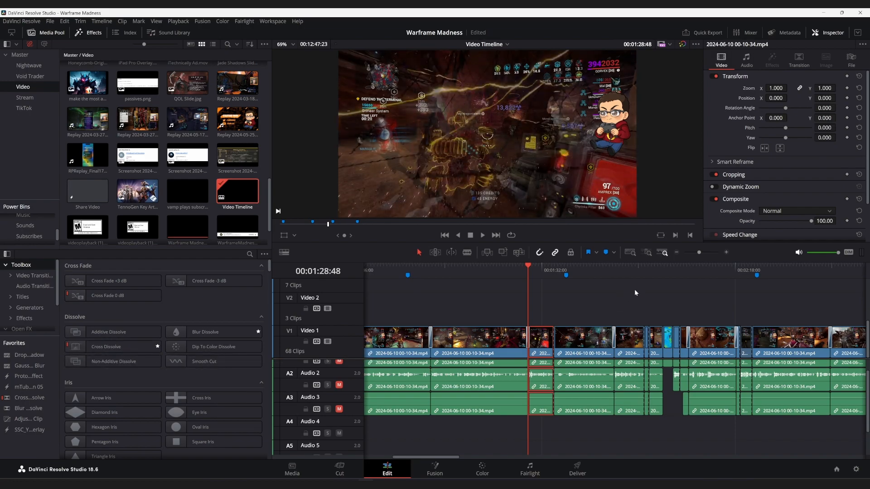
Step: Move the playhead through 00:01:57:35 to the Spongebob-2-Hours-Later-Download.mp4 clip at 00:02:00:53 on Video 1
scroll(634, 292, right, 5)
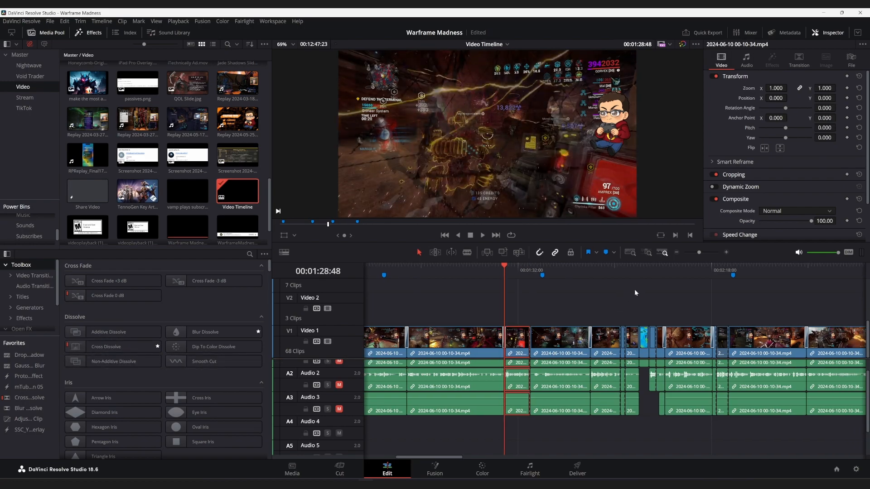
click(567, 265)
click(576, 267)
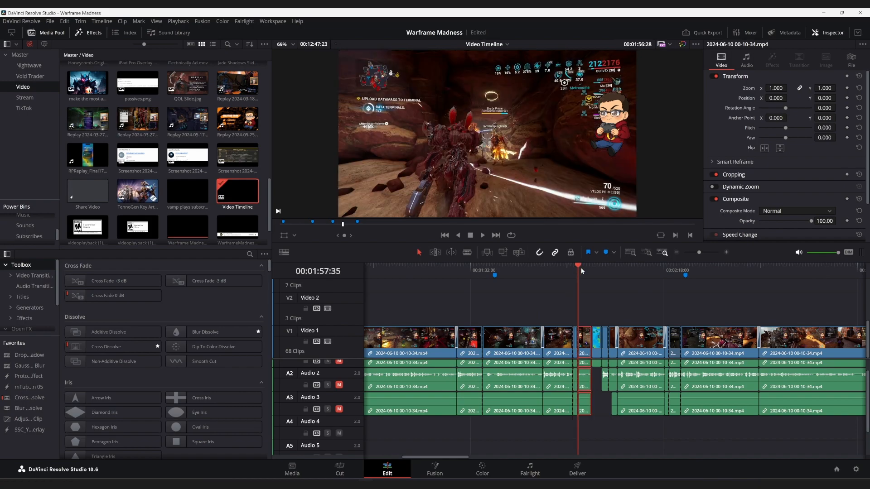
click(593, 269)
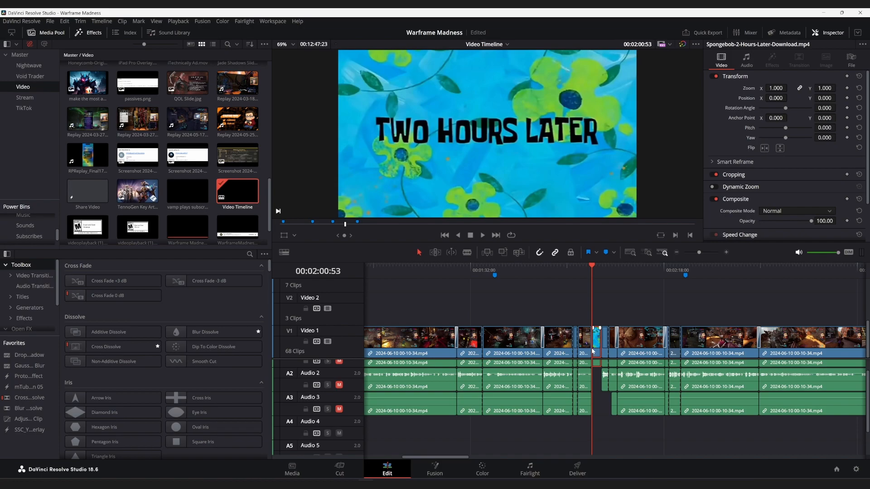
Step: Check the video tracks above the Spongebob clip and place the playhead on the gameplay cut at 00:02:06:58
scroll(627, 309, up, 3)
scroll(628, 308, up, 1)
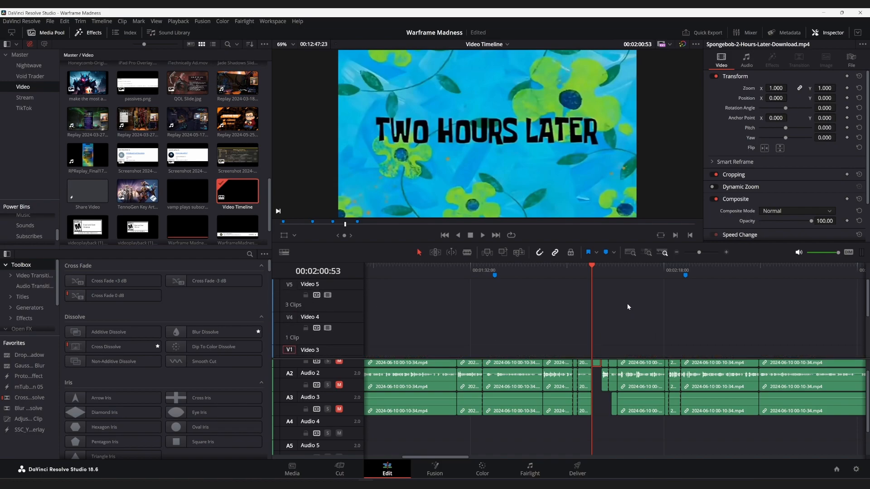
scroll(627, 306, down, 1)
scroll(627, 303, up, 5)
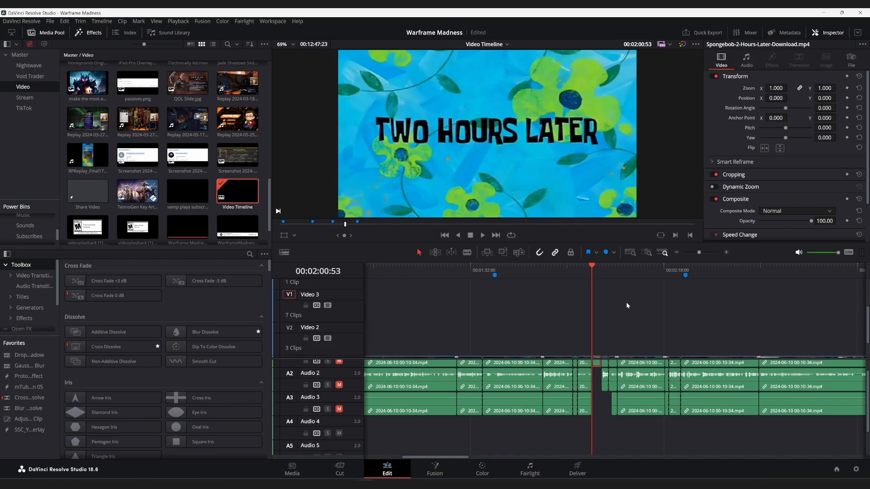
scroll(626, 303, down, 3)
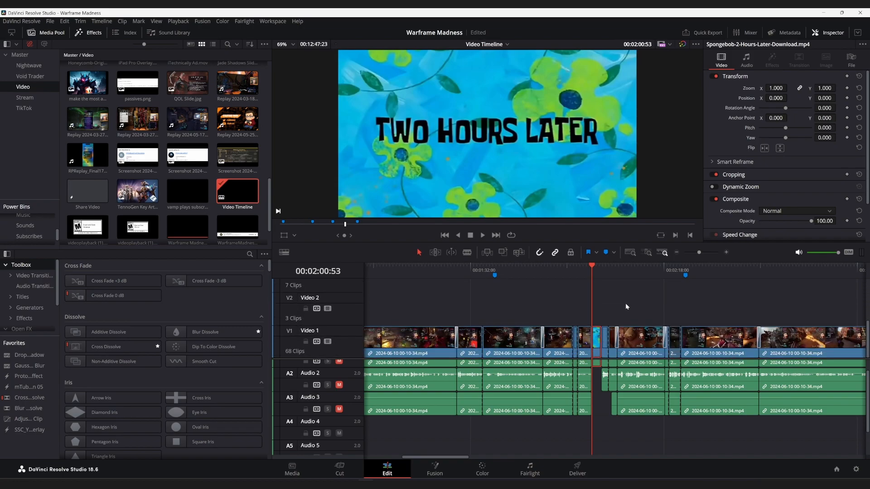
click(616, 271)
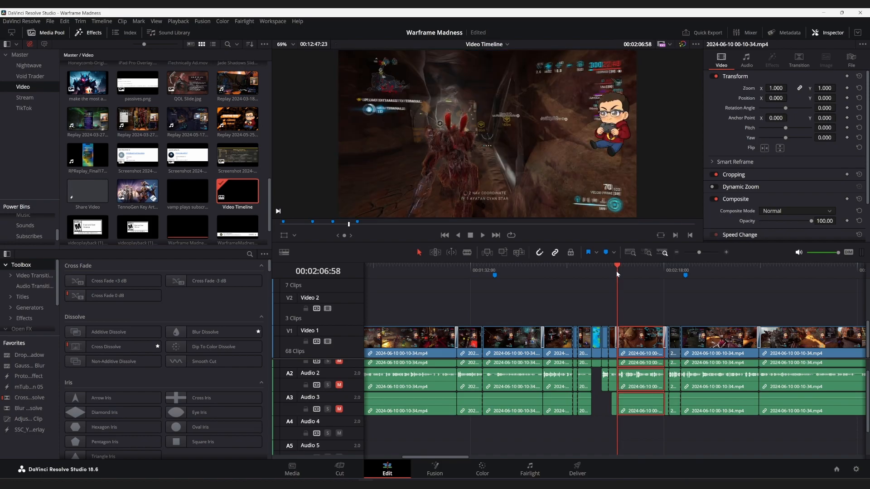
Step: Scan the gameplay section after 00:02:06:58 for layered clips, up to the stacked clips on Video 2 and Video 3 just past 00:09:58:00
scroll(631, 278, right, 5)
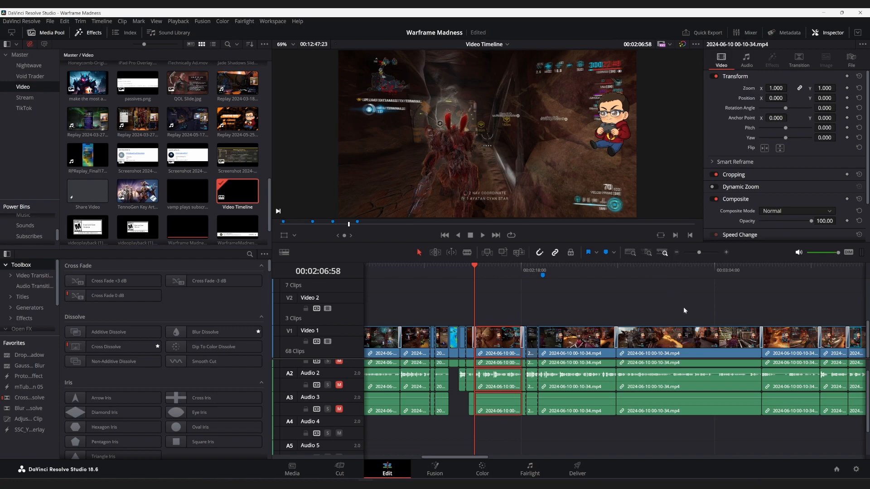
scroll(683, 306, right, 5)
scroll(678, 300, up, 2)
scroll(678, 297, up, 2)
scroll(678, 294, down, 3)
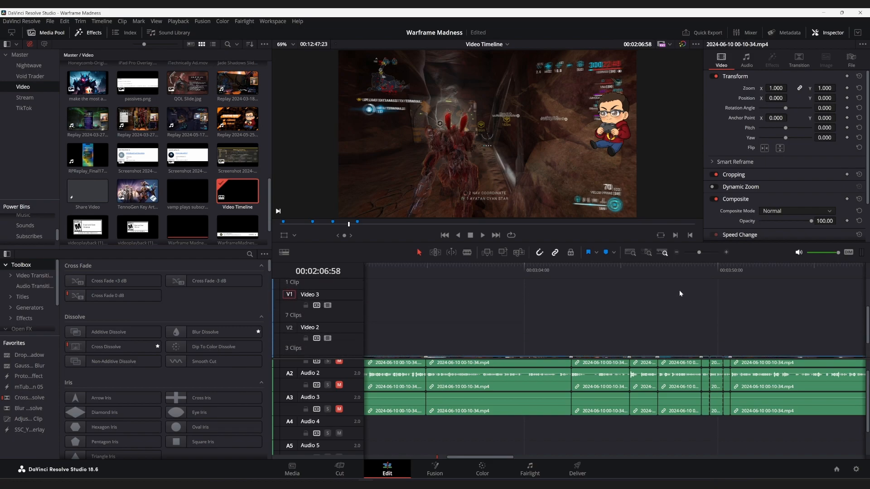
scroll(670, 288, right, 1)
scroll(670, 287, up, 3)
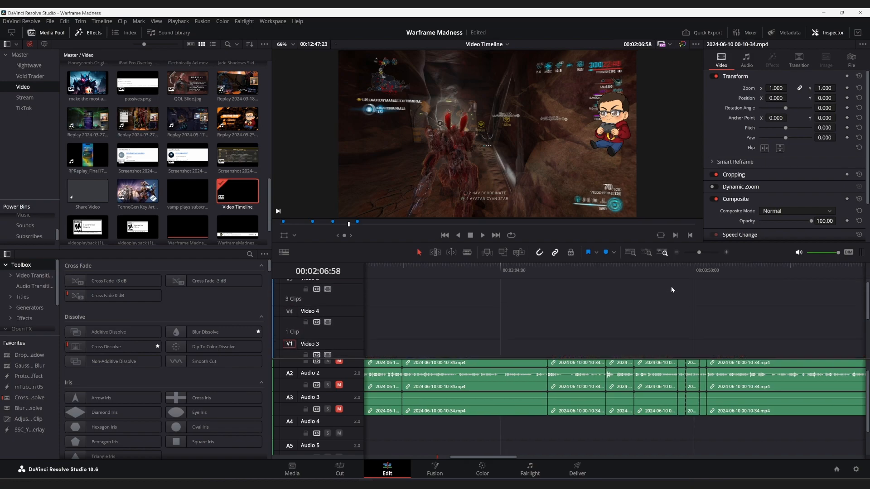
scroll(670, 286, right, 5)
scroll(661, 293, right, 20)
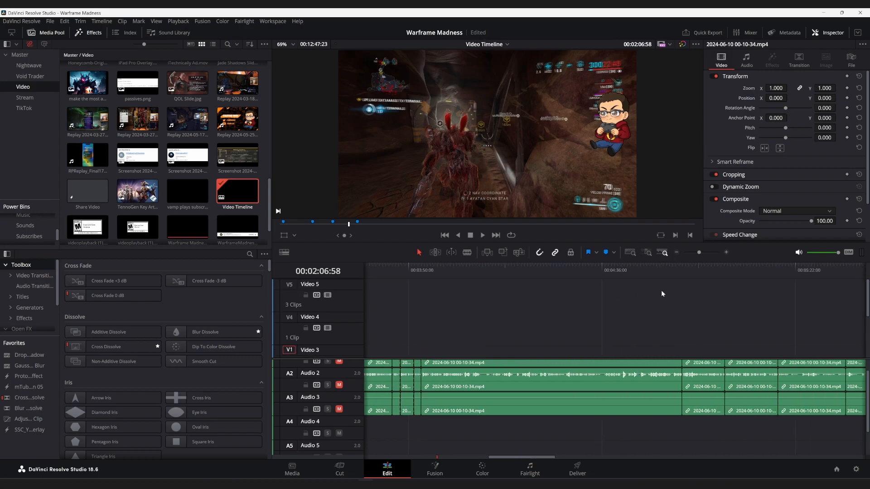
scroll(660, 292, right, 20)
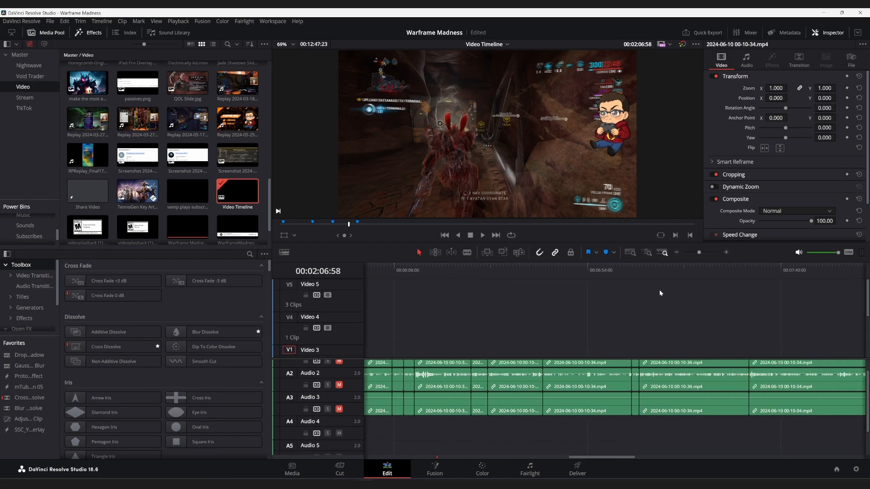
scroll(659, 290, right, 12)
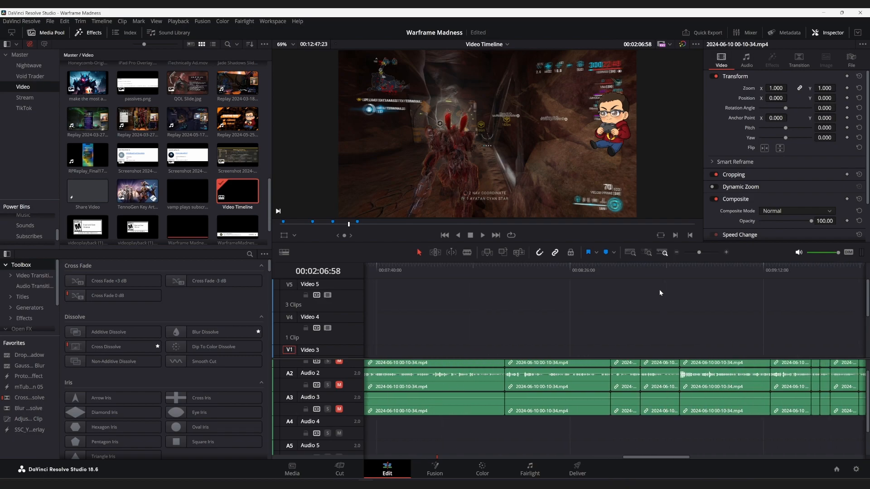
scroll(659, 289, down, 1)
scroll(659, 290, down, 3)
scroll(661, 291, up, 1)
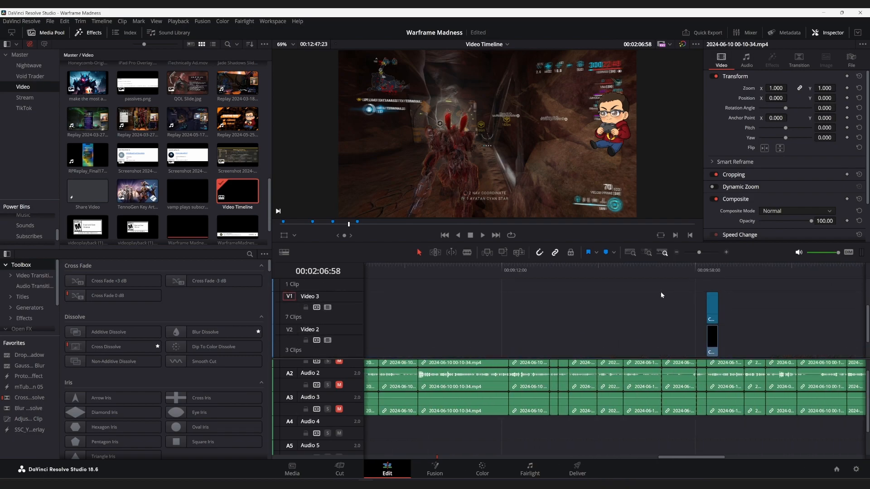
Step: Play the stacked Colorless Waves and title clips on Video 2 and Video 3 from 00:10:00:16
click(704, 269)
scroll(704, 272, down, 1)
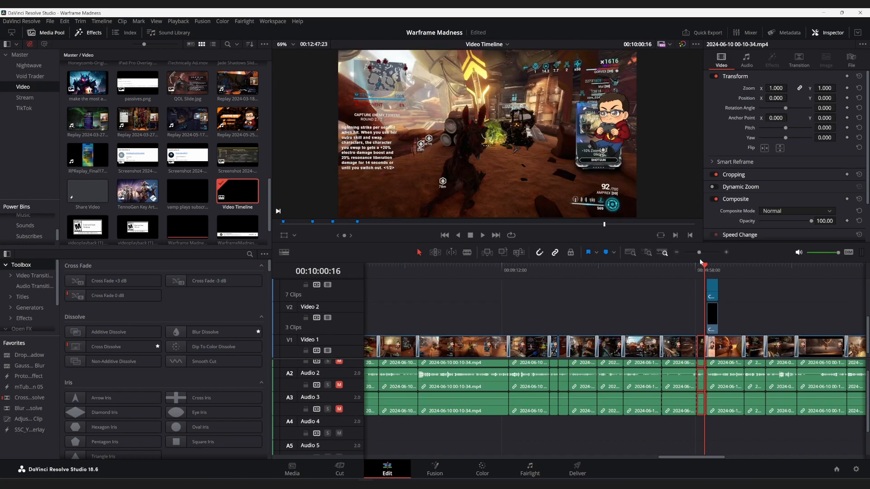
key(space)
scroll(700, 262, up, 1)
key(space)
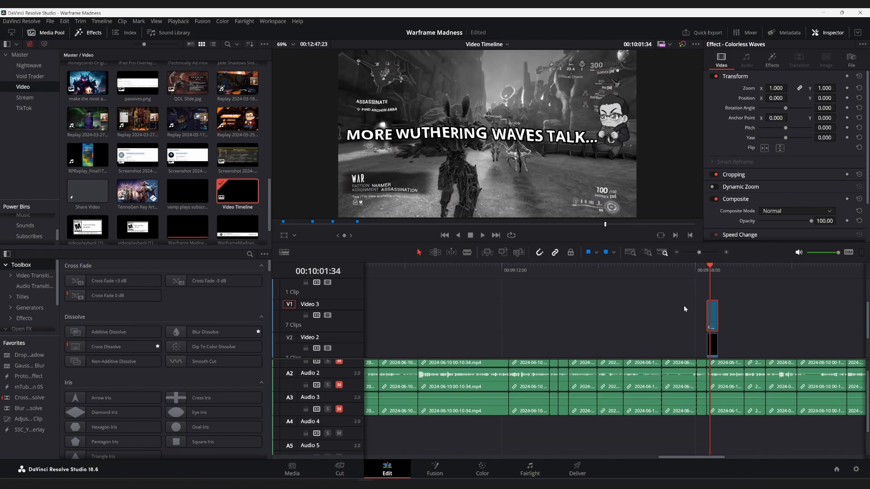
Step: Return to the intro at 00:00:17:53, then play from 00:00:28:15 through the share-the-video overlay into the gameplay
key(shift+z)
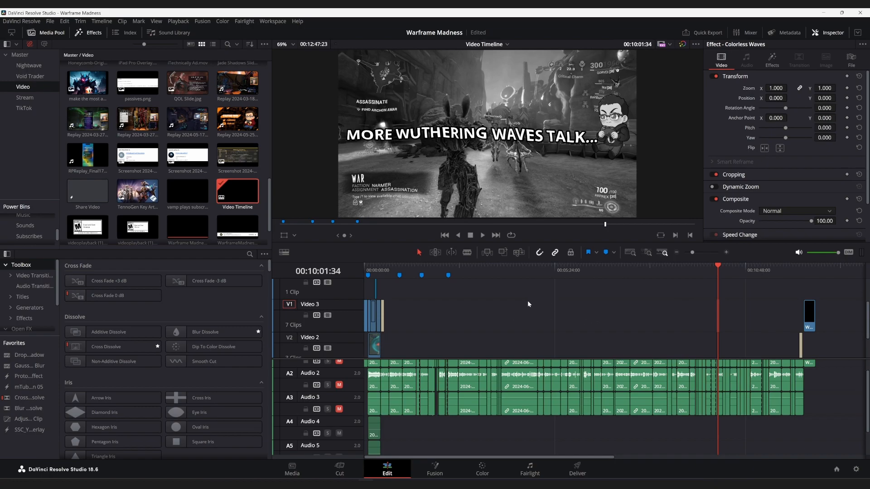
scroll(463, 310, down, 4)
scroll(463, 310, up, 5)
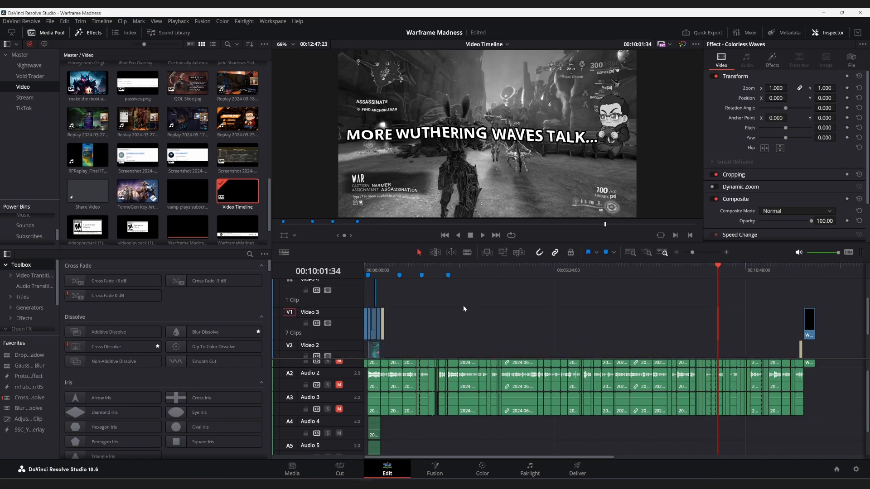
click(375, 271)
scroll(376, 272, up, 1)
scroll(376, 271, down, 2)
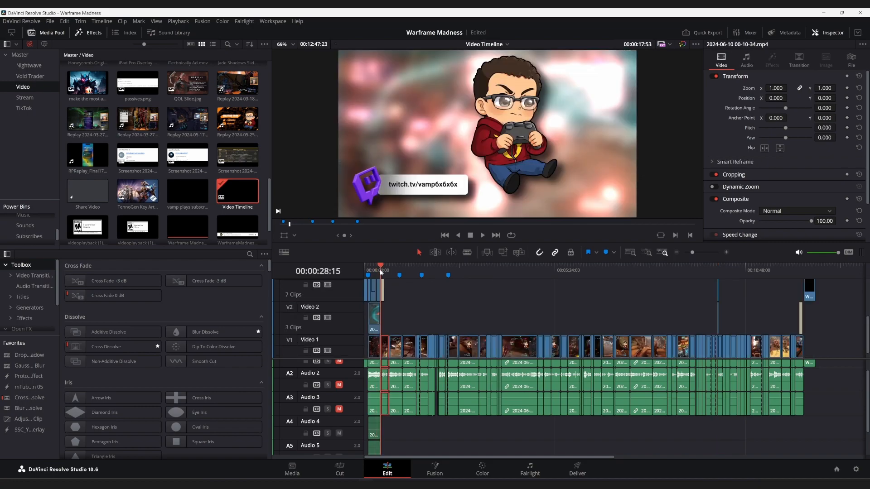
click(381, 271)
key(space)
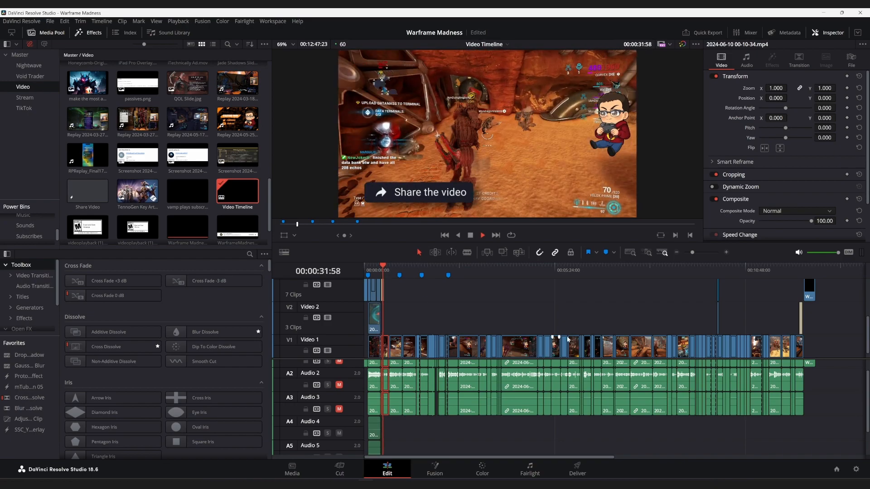
scroll(575, 330, up, 2)
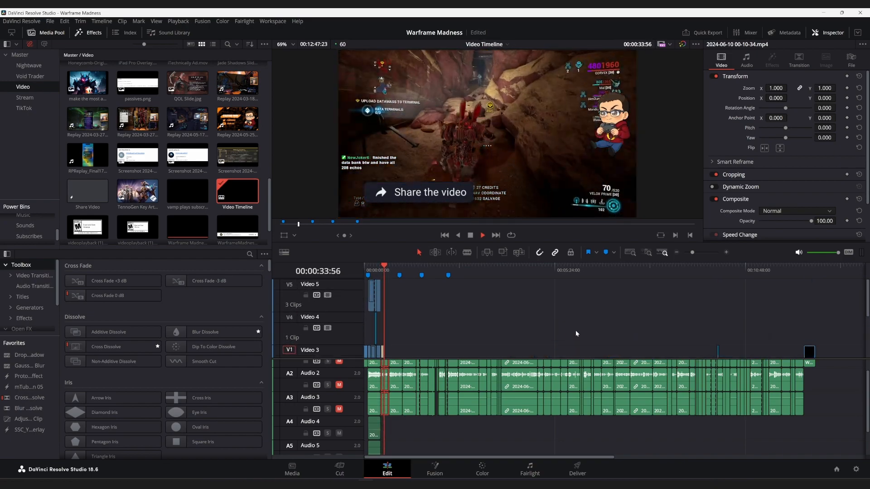
scroll(575, 330, down, 1)
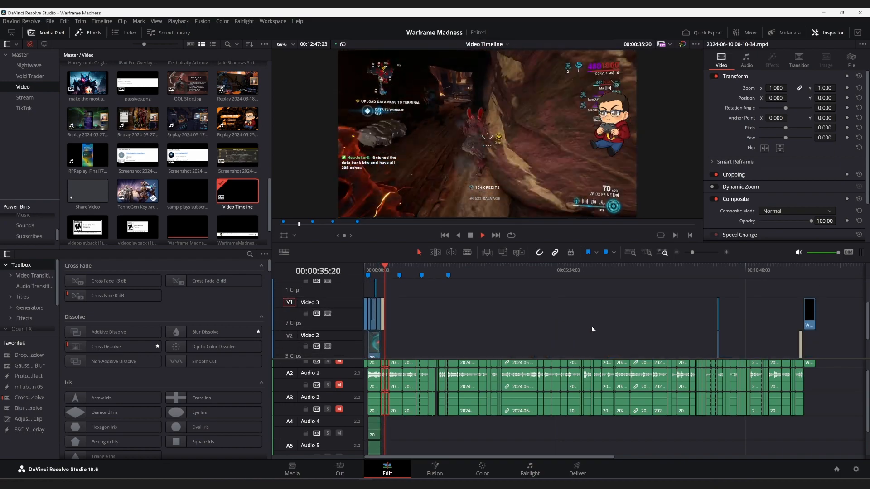
Step: Move the playhead to 00:09:58:25 and play the gameplay into the black-and-white title effect
click(716, 274)
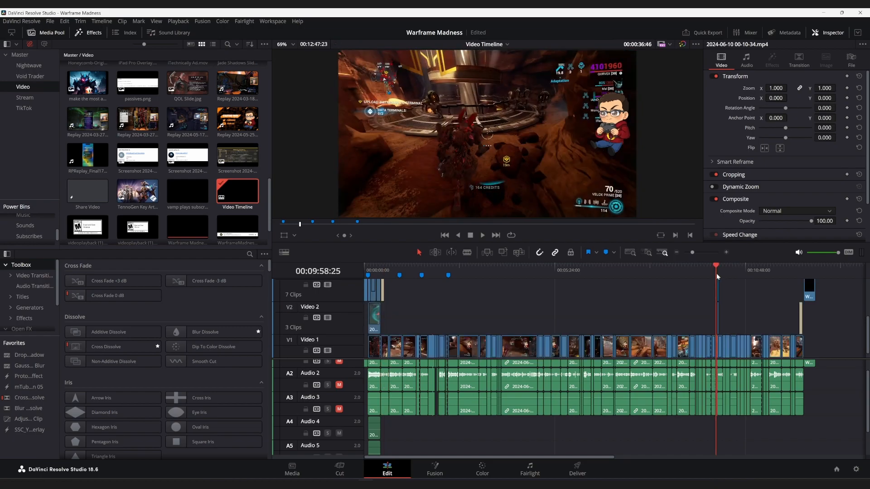
key(space)
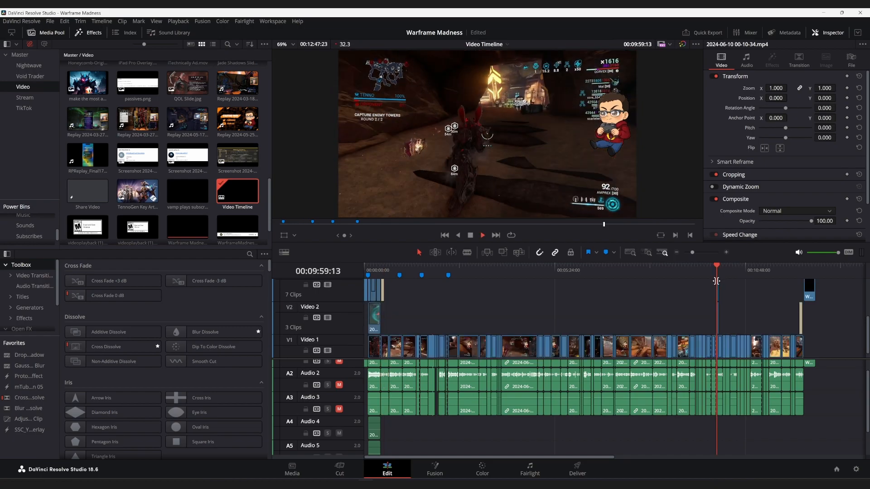
scroll(736, 294, up, 1)
key(space)
Step: Examine the clips on Video 1 through Video 5 across the whole timeline, comparing the intro's layers with the gameplay section
scroll(608, 295, down, 2)
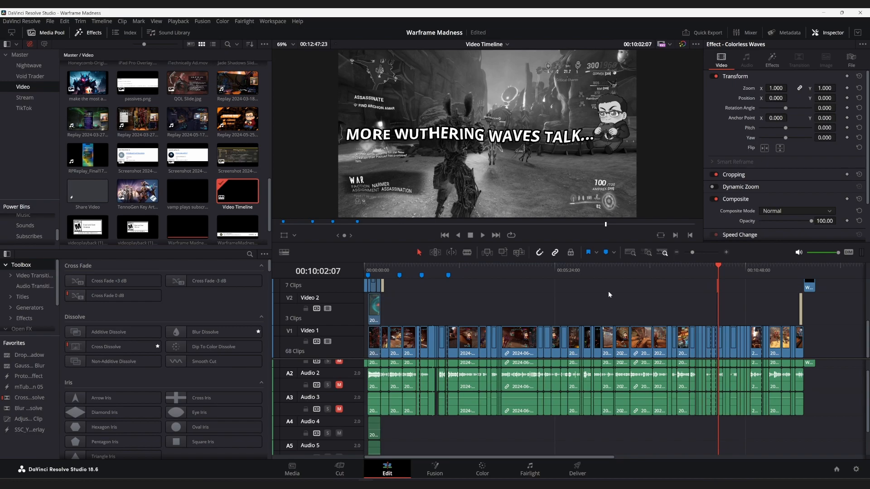
scroll(583, 297, up, 1)
scroll(583, 299, down, 1)
scroll(584, 299, up, 2)
scroll(585, 297, up, 1)
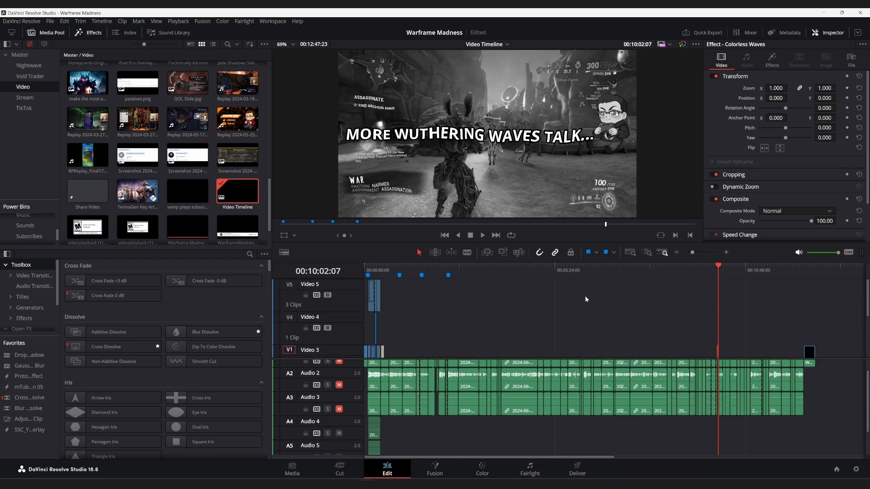
scroll(585, 295, down, 1)
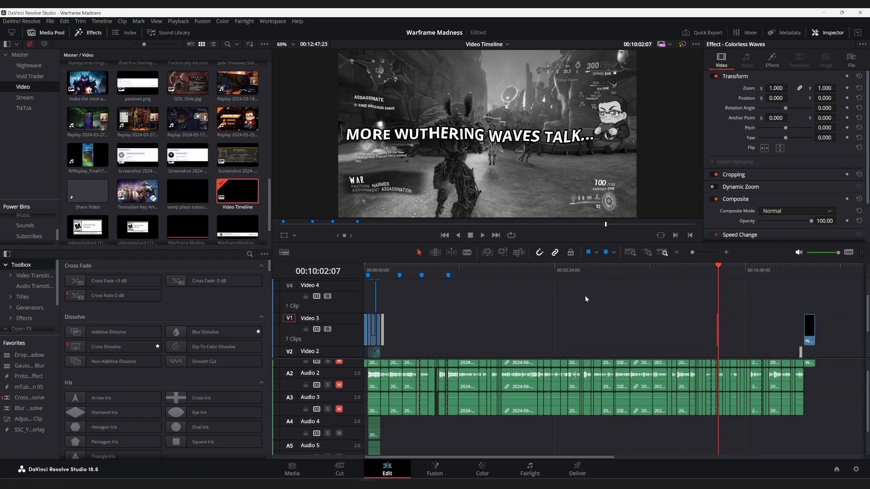
scroll(587, 293, down, 4)
scroll(588, 293, down, 1)
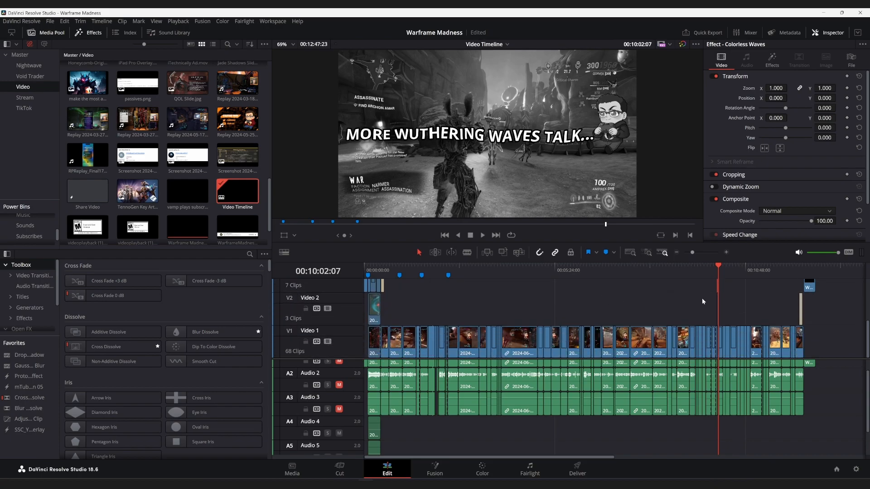
scroll(702, 296, up, 1)
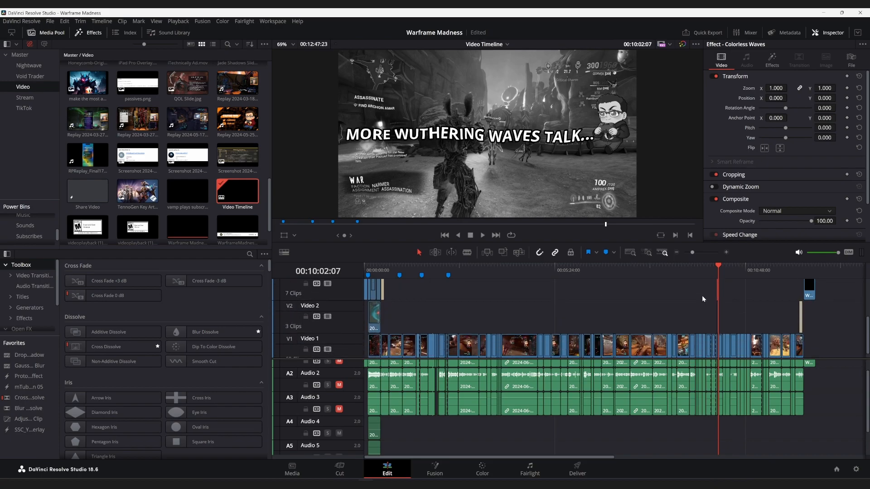
scroll(701, 295, up, 3)
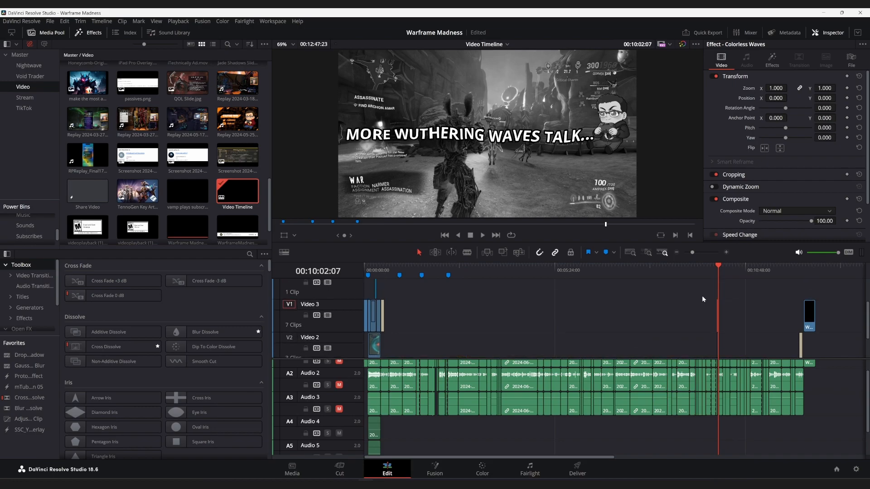
scroll(702, 295, up, 1)
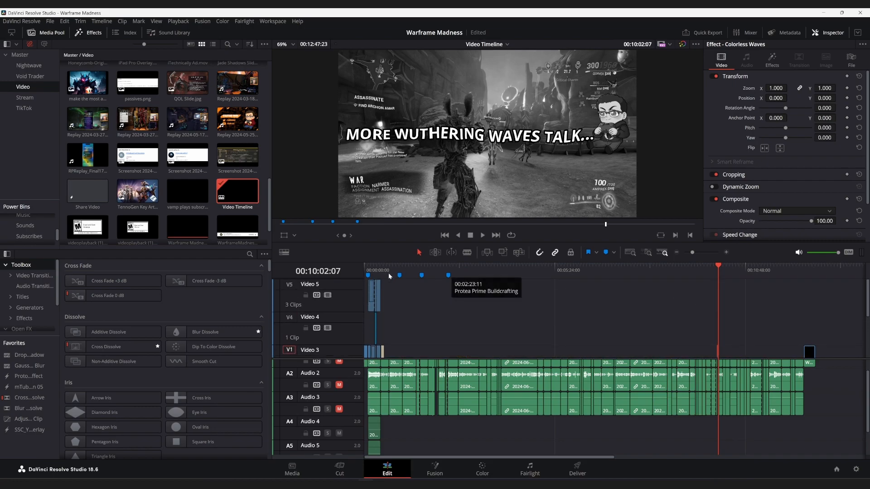
Step: Select Compound Clip 6 on Video 5 and play the intro effect from 00:00:17:53
click(375, 283)
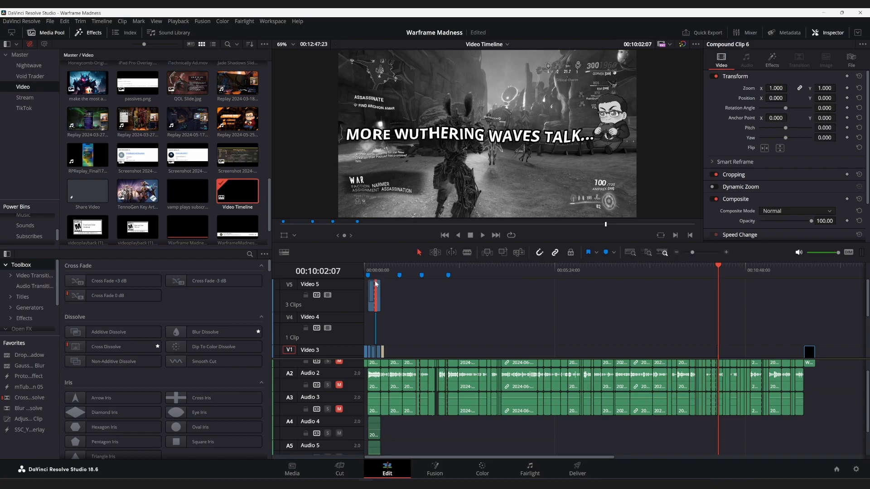
click(376, 270)
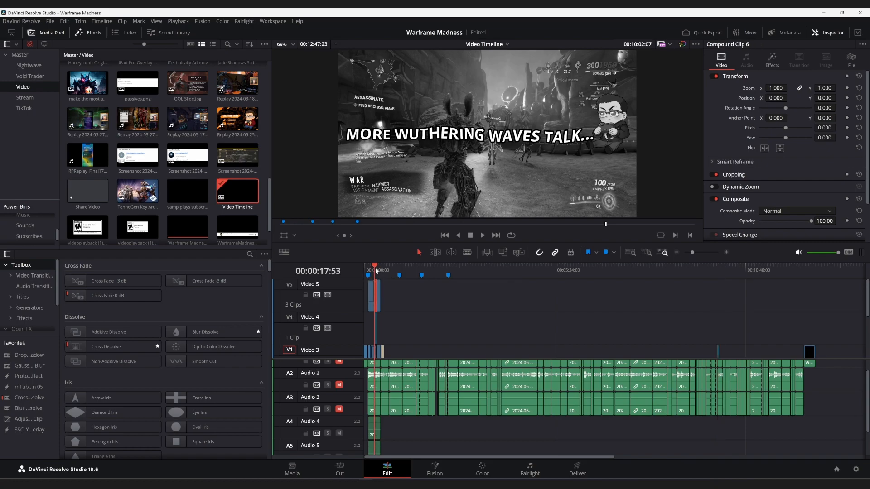
key(space)
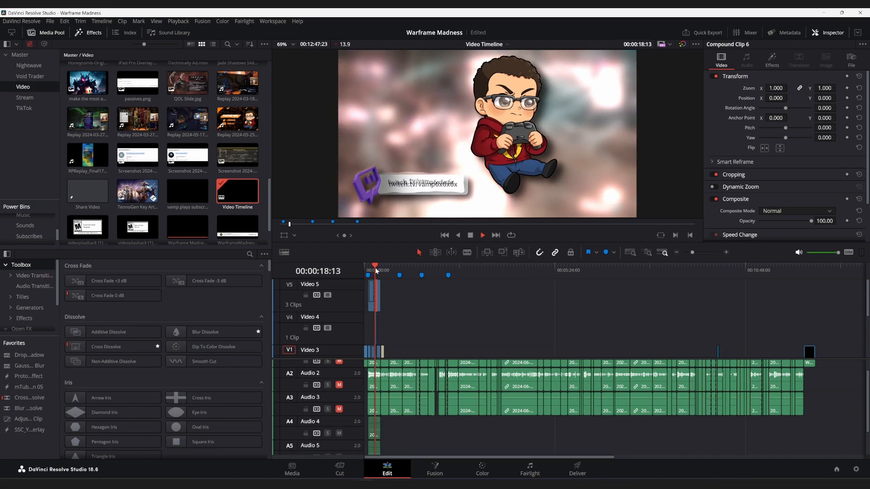
key(space)
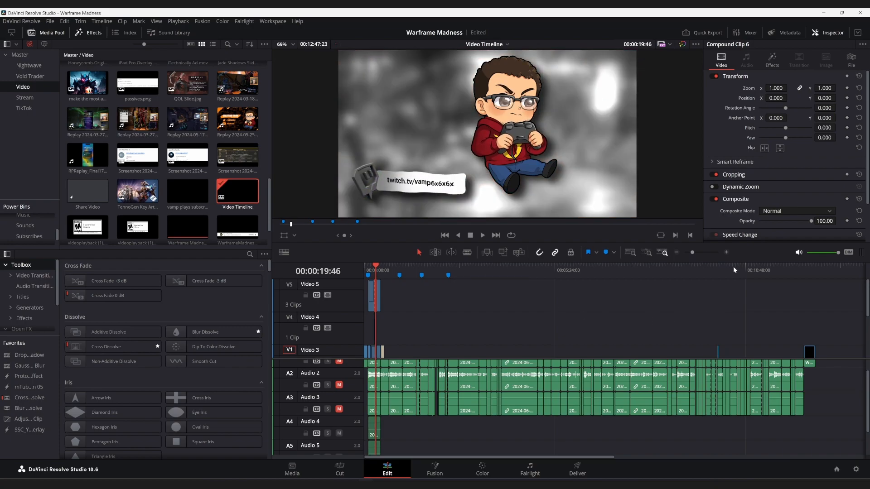
Step: Replay the MORE WUTHERING WAVES TALK... title effect from 00:10:00:16 to compare it with the intro effect
scroll(714, 278, down, 1)
scroll(716, 269, down, 2)
click(716, 269)
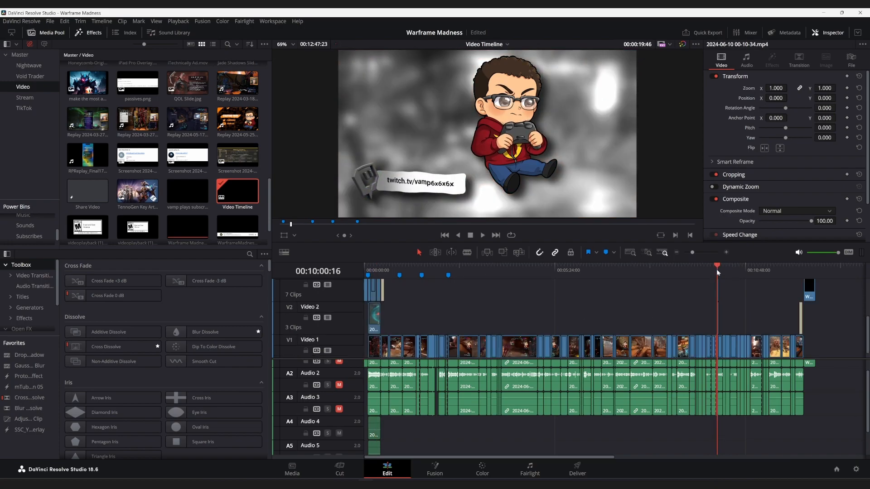
key(space)
key(space)
scroll(716, 269, up, 1)
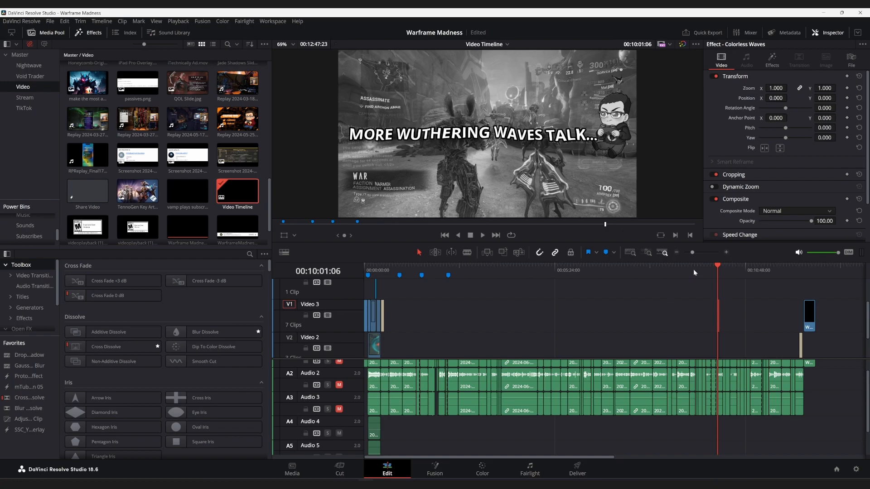
Step: Scan the gameplay cuts on Video 1 after the title effect, up to the WMadness Outro.mp4 clip
drag(692, 252, 696, 253)
scroll(710, 297, down, 2)
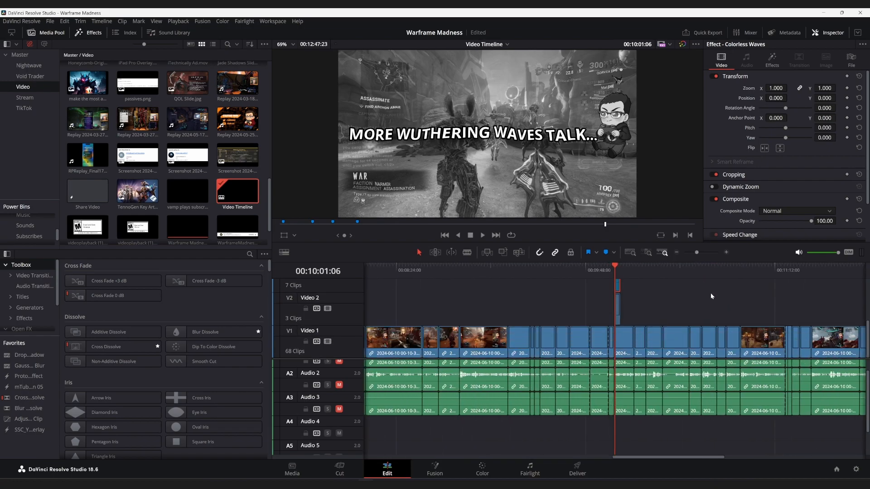
scroll(705, 295, right, 5)
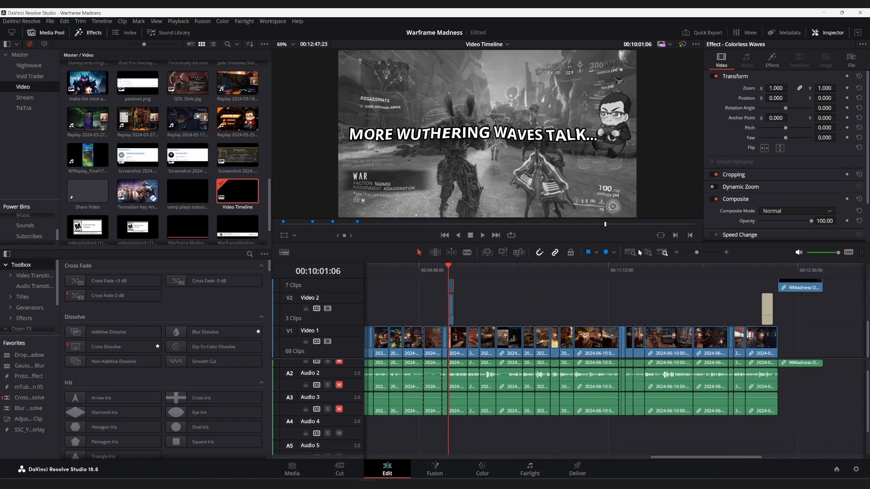
drag(697, 252, 700, 253)
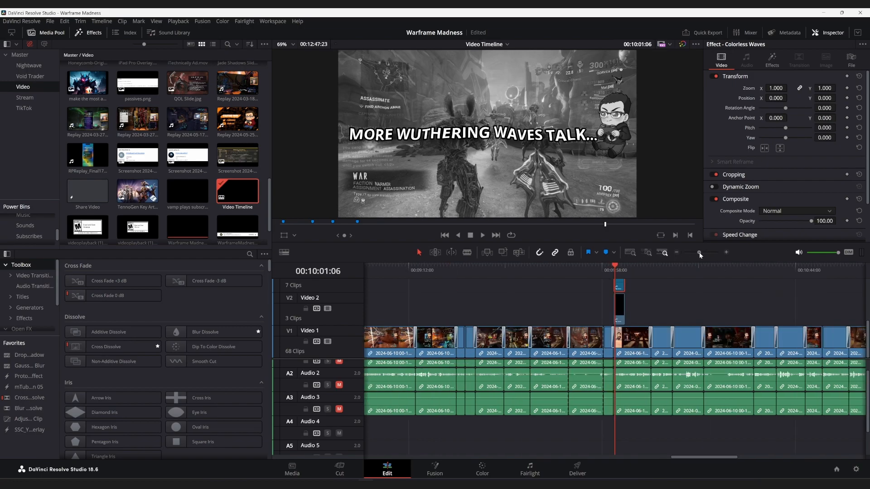
scroll(680, 271, right, 5)
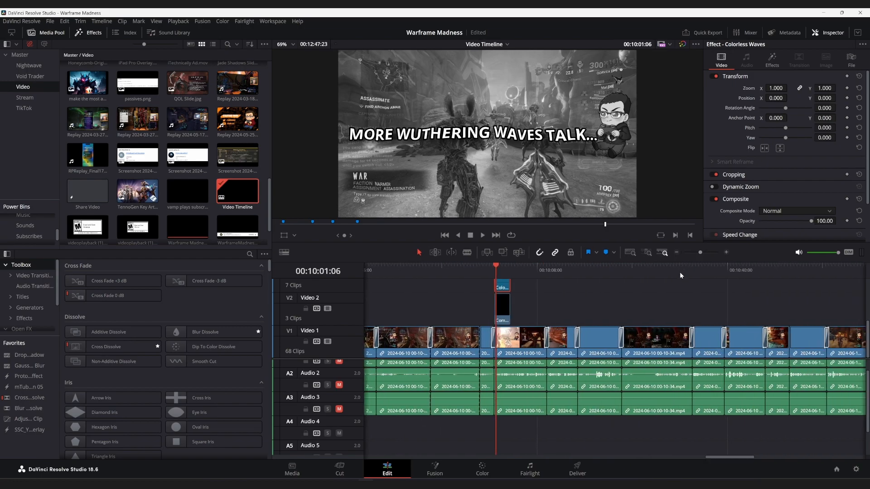
scroll(678, 271, right, 8)
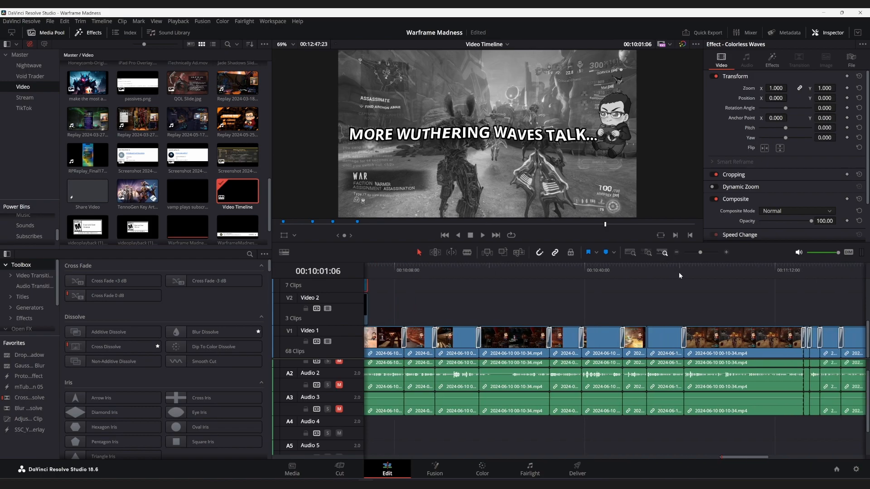
scroll(679, 271, right, 7)
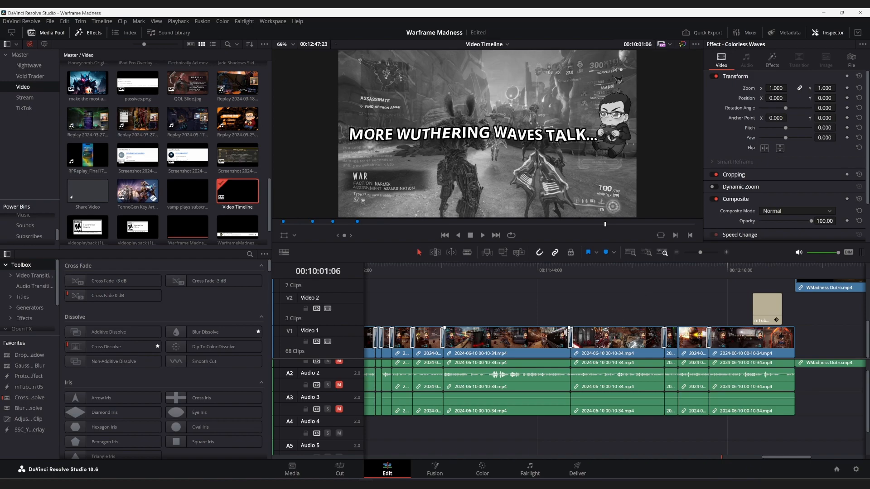
Step: Locate the Cross Dissolve at 00:11:49:10 on Video 1 and play through it from 00:11:48:35
click(567, 268)
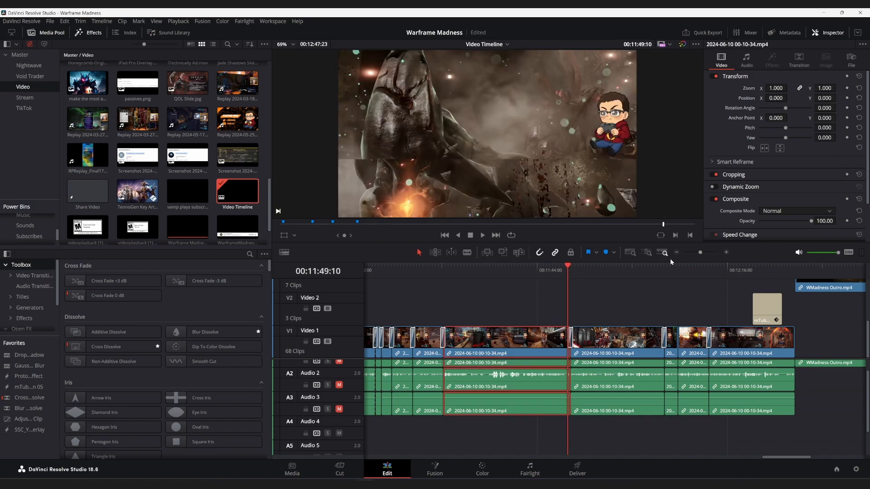
drag(701, 255, 708, 255)
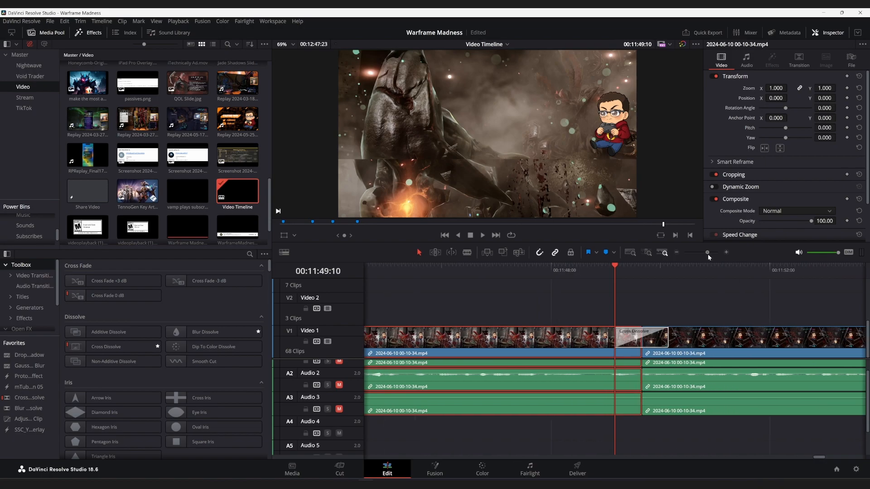
click(578, 267)
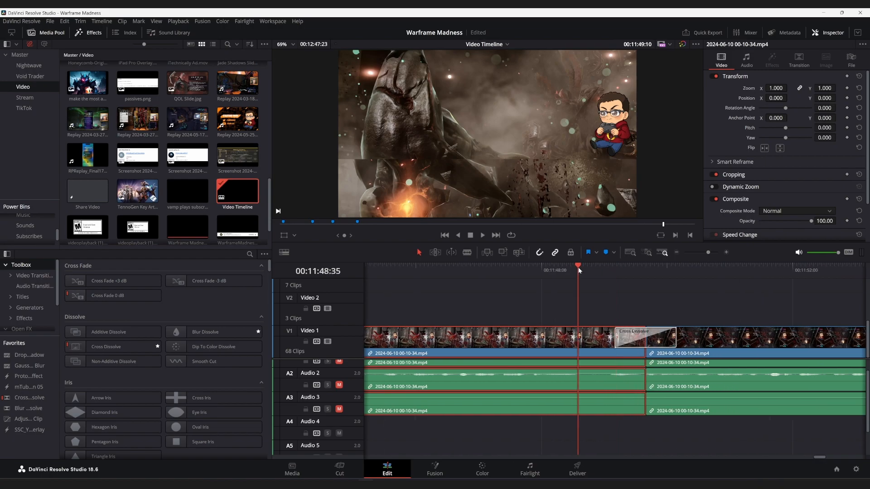
key(space)
key(space)
Step: Delete the Cross Dissolve after 00:11:49:10 on Video 1 and play across the bare cut
click(633, 340)
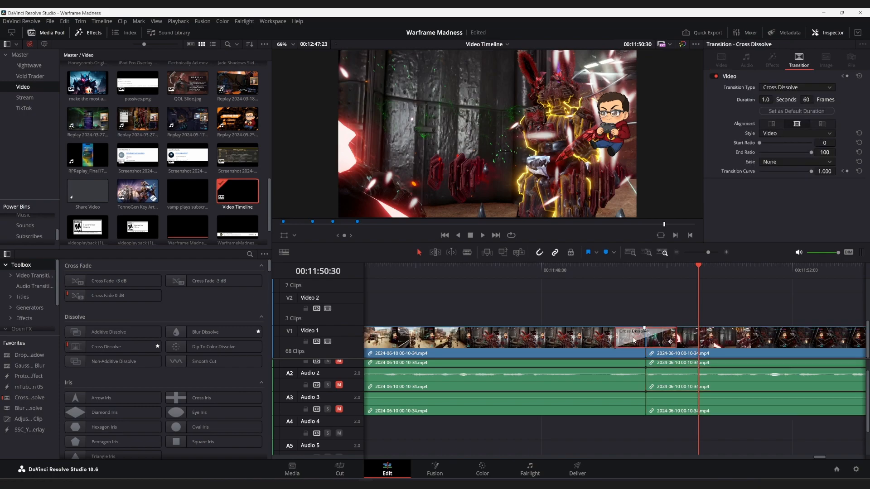
key(Delete)
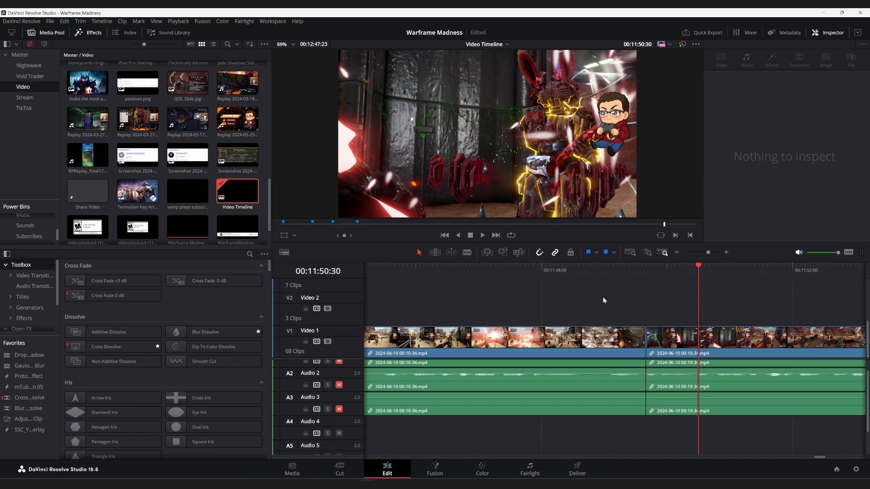
key(ctrl+z)
click(581, 268)
key(space)
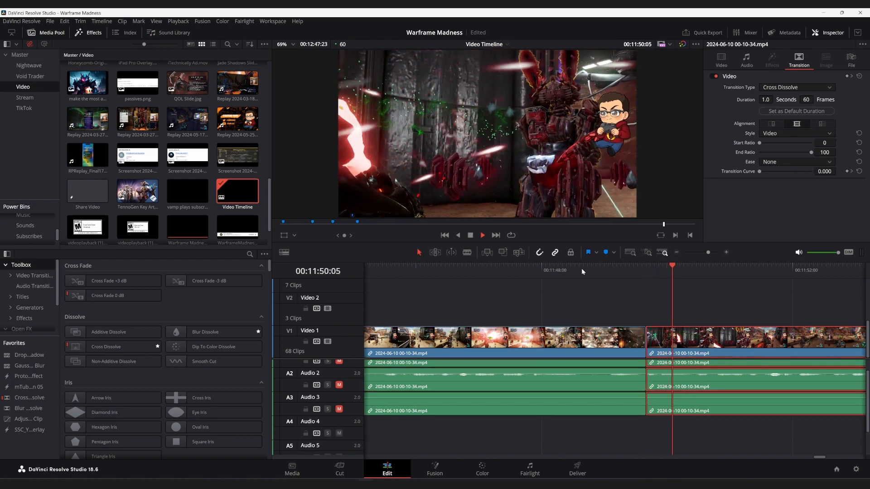
Step: Replay the bare cut from 00:11:48:45, then restore the deleted Cross Dissolve on Video 1 and play through it for comparison
click(582, 269)
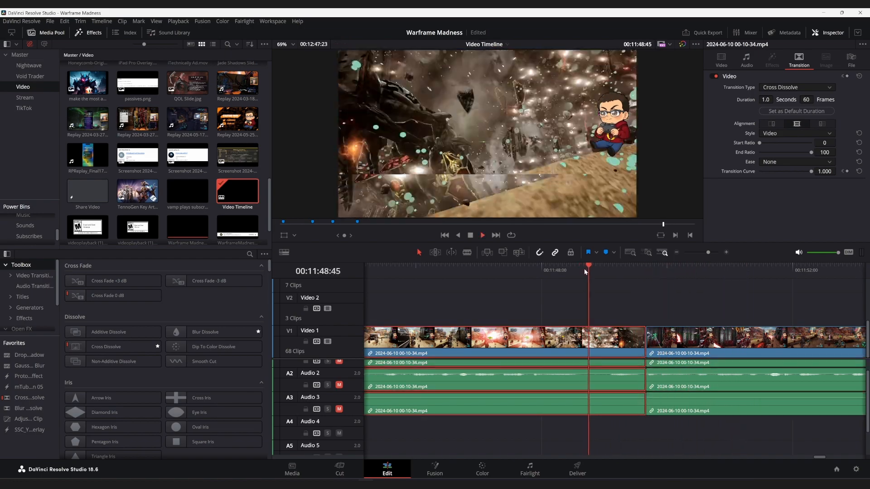
key(space)
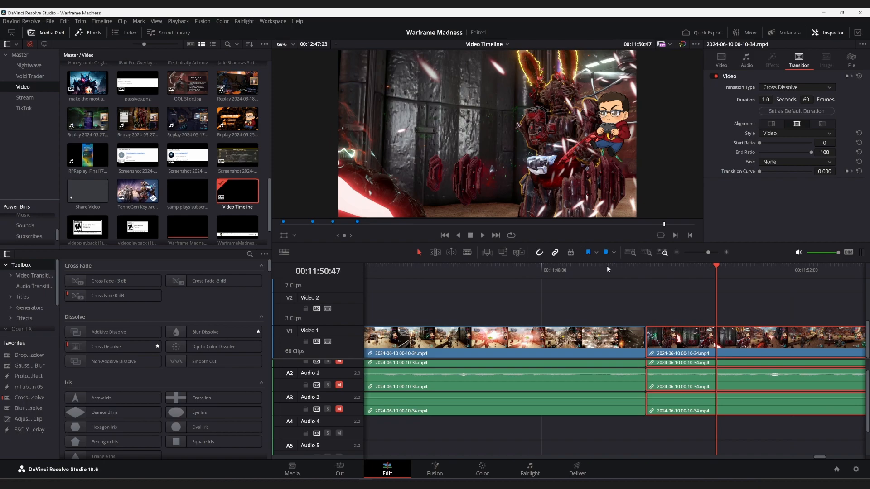
key(ctrl+z)
click(585, 267)
key(space)
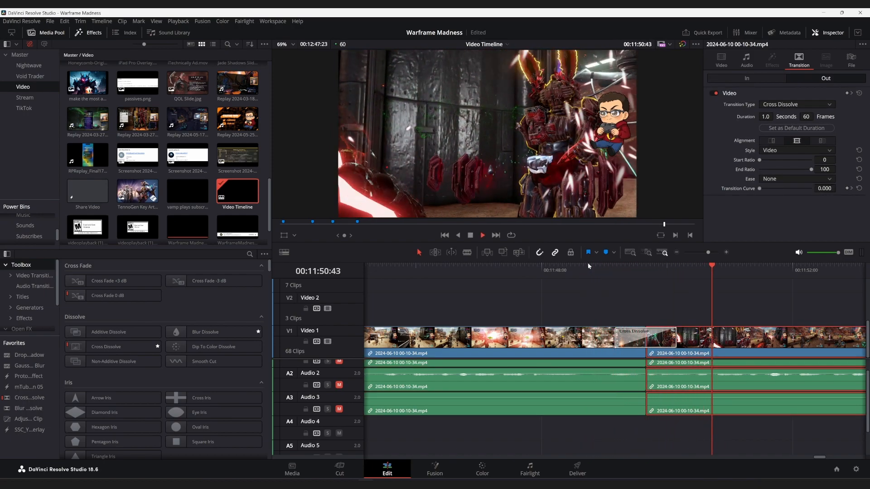
key(space)
Step: Preview the mTuber 3 Call To Action 04 title on Video 2 shortly before the outro, up to 00:12:22:42
scroll(588, 262, right, 5)
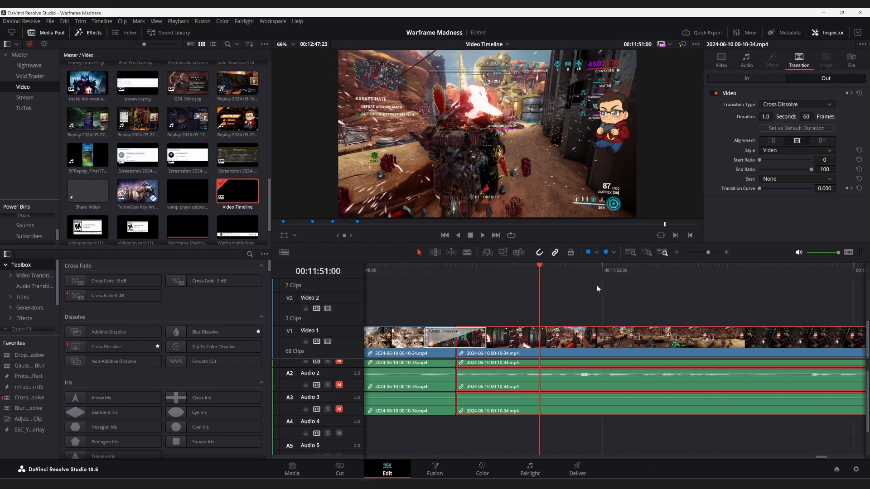
key(shift+z)
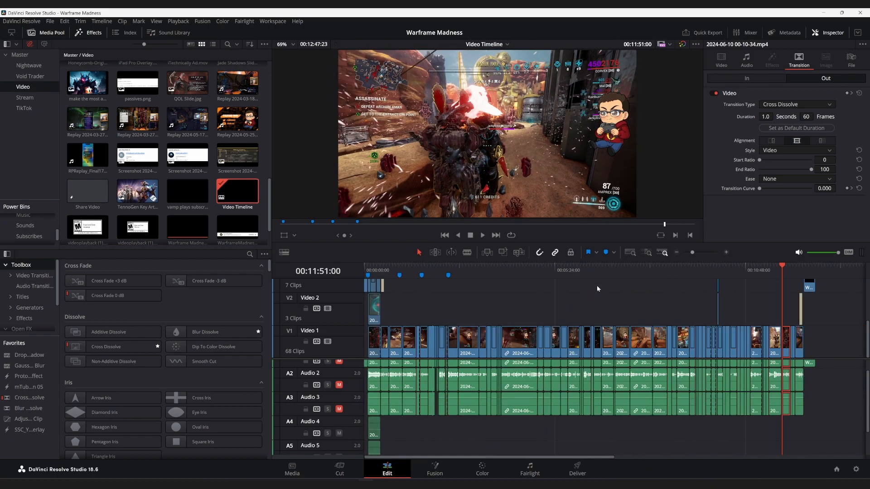
click(798, 275)
key(space)
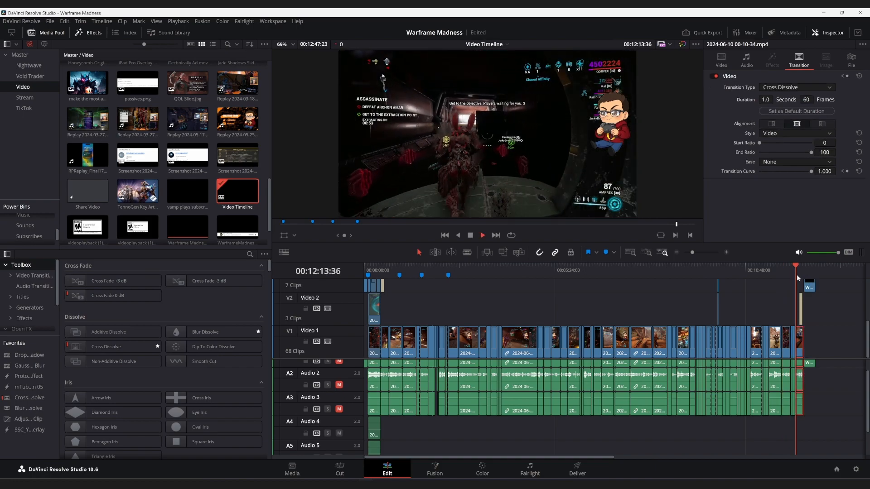
drag(693, 253, 699, 252)
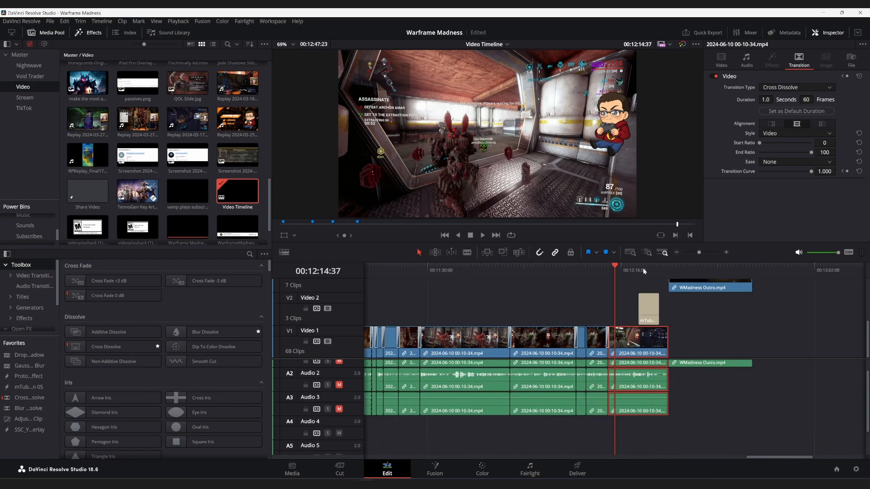
click(639, 270)
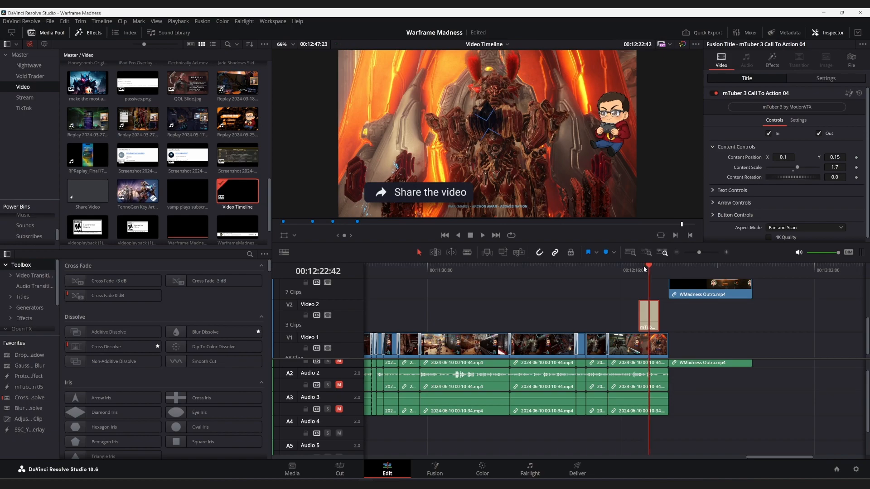
key(space)
Step: Show the WMadness Outro.mp4 clip on Video 3 at 00:12:38:01
scroll(636, 299, down, 1)
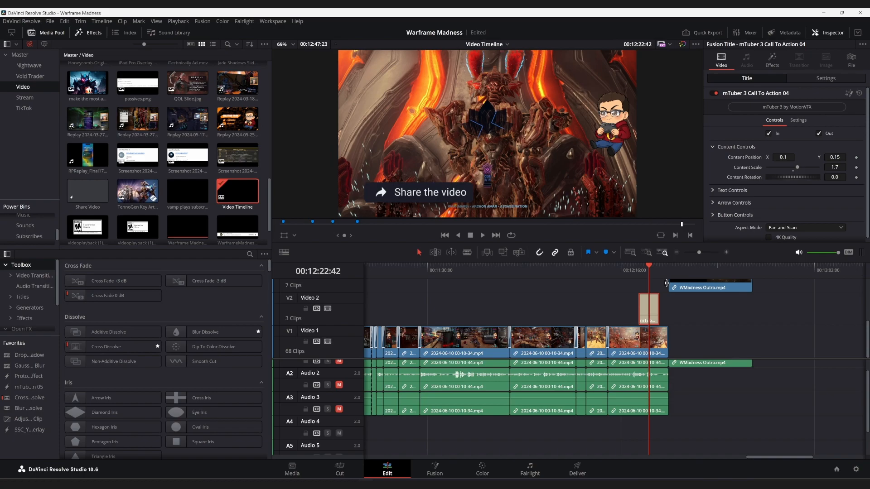
scroll(667, 312, up, 2)
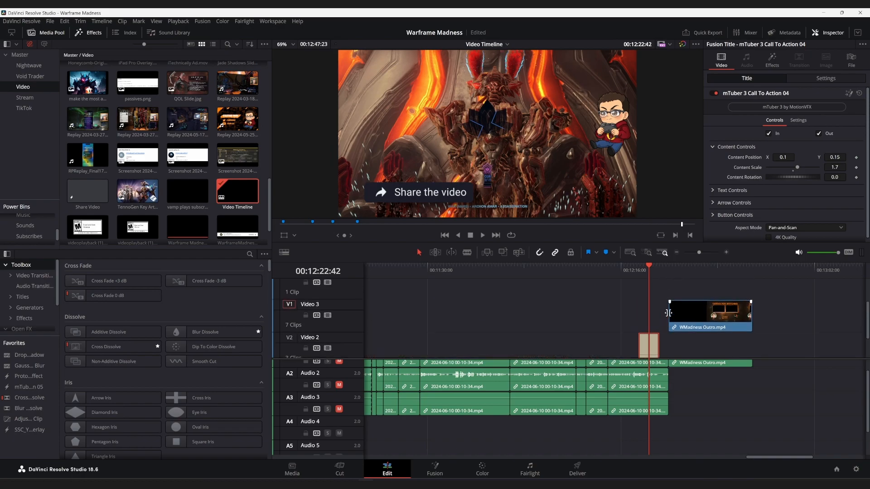
click(714, 272)
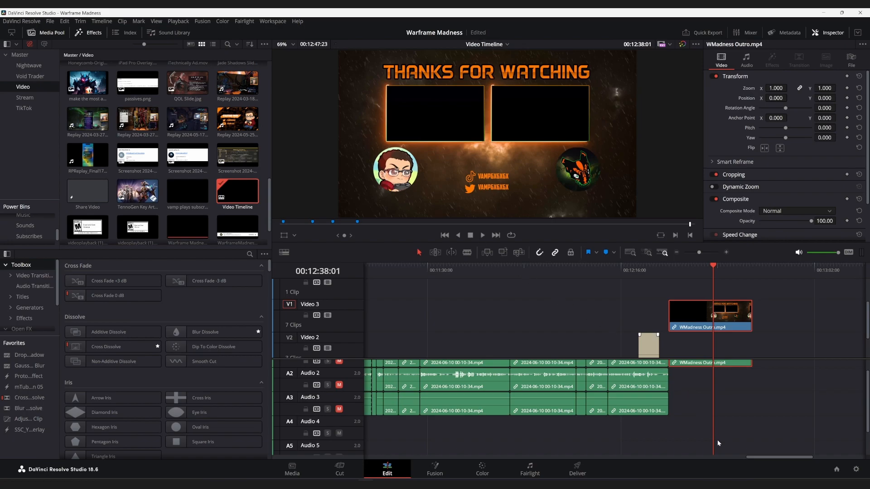
Step: Review the intro clips at the start of the timeline and go to the inserted clips on Video 1 at 00:02:03:15
drag(778, 458, 355, 455)
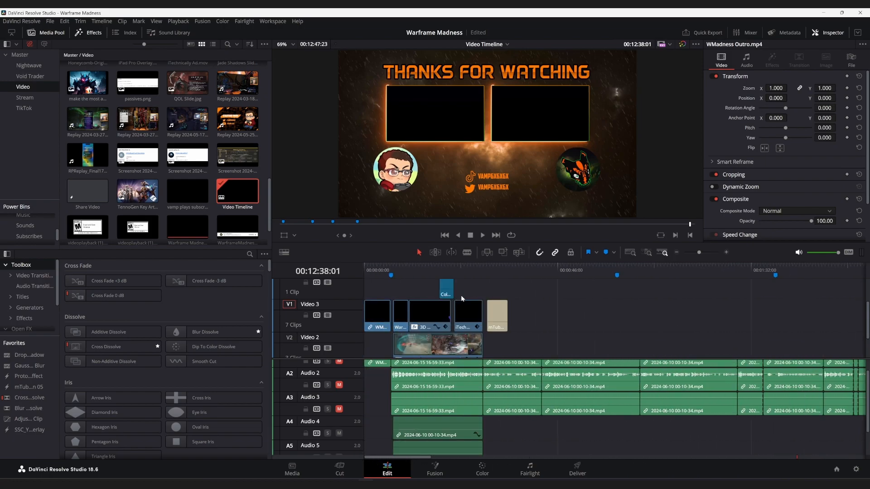
scroll(460, 295, up, 2)
scroll(567, 300, down, 3)
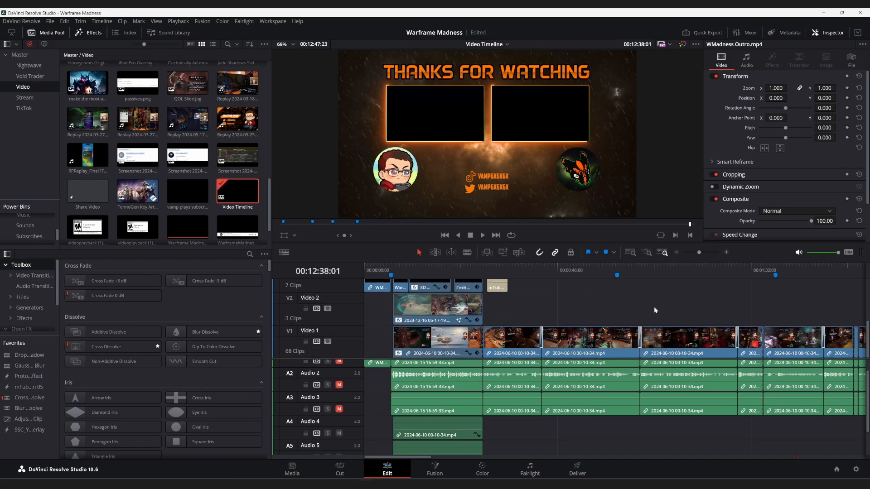
scroll(654, 312, right, 5)
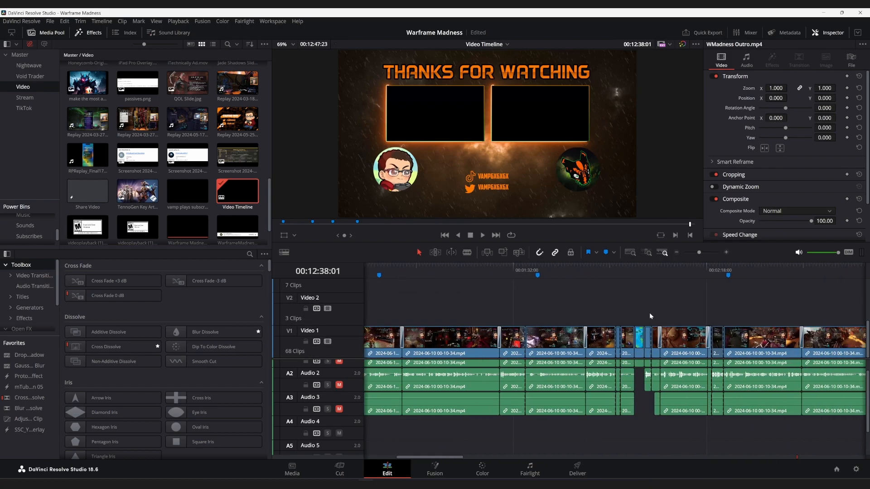
click(642, 265)
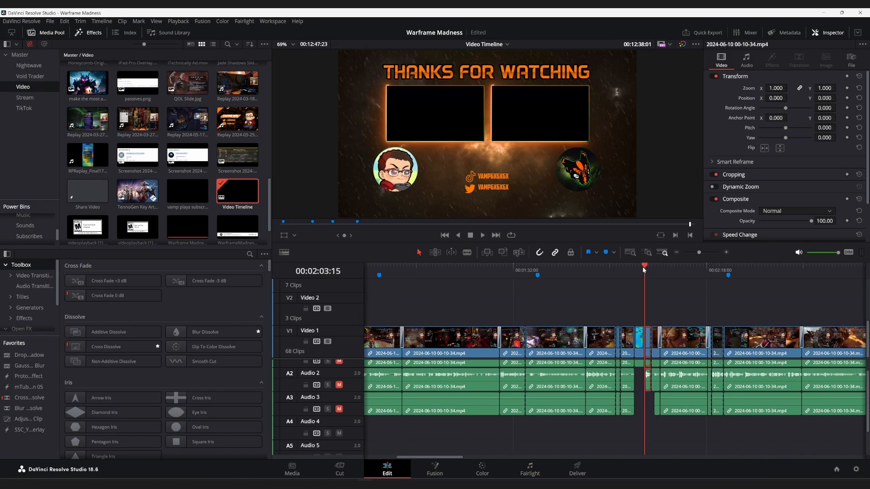
Step: Scan the gameplay cuts from 00:02:03:15 onward and go to the start of the second title effect at 00:10:00:16
scroll(740, 284, right, 5)
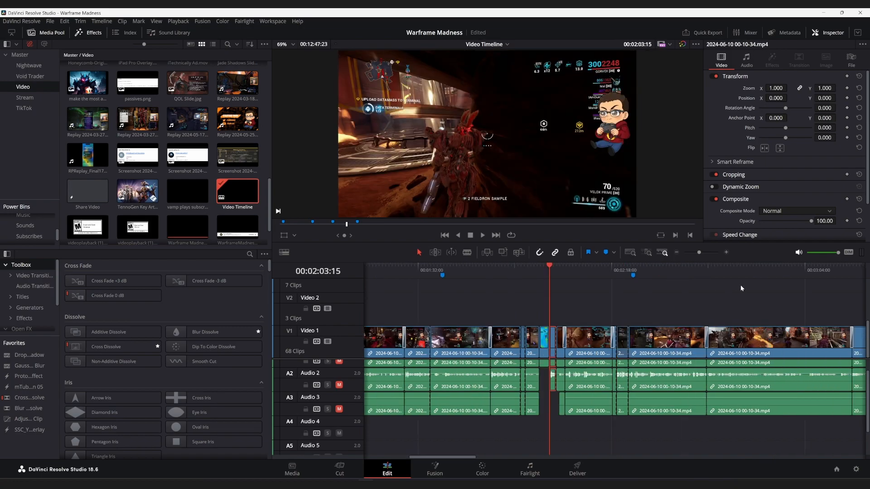
scroll(738, 284, up, 2)
scroll(739, 287, up, 1)
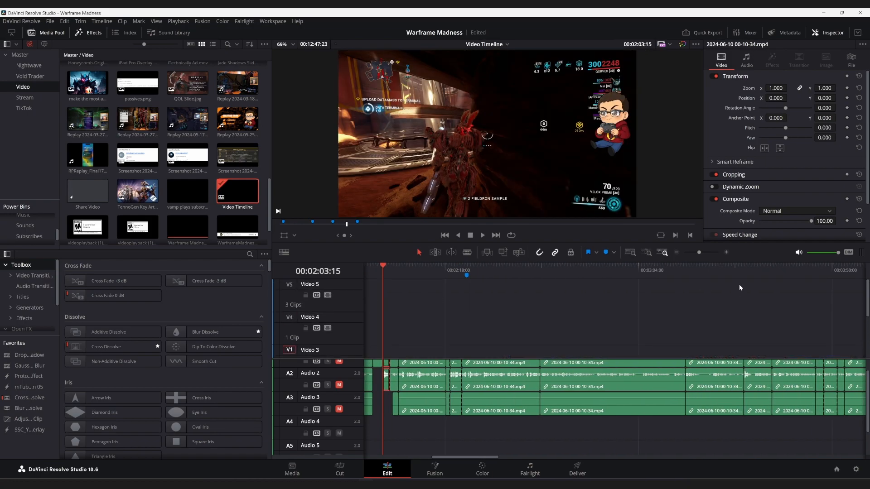
scroll(739, 287, down, 2)
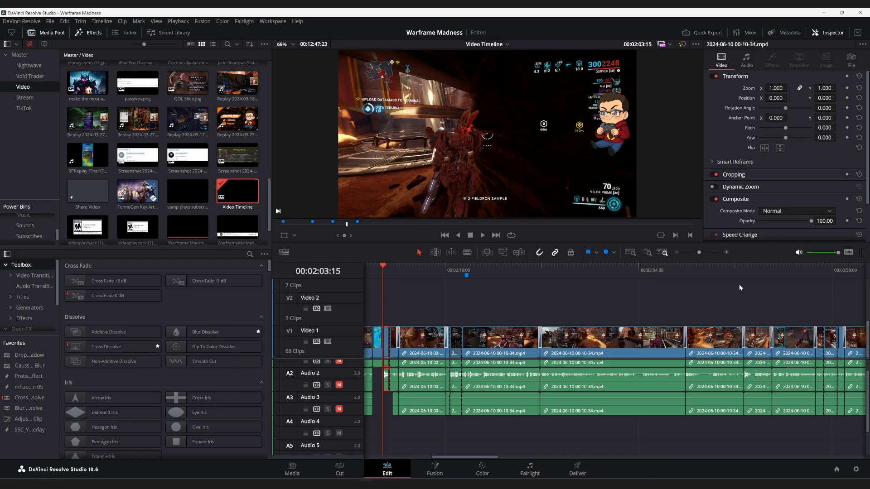
scroll(739, 283, up, 2)
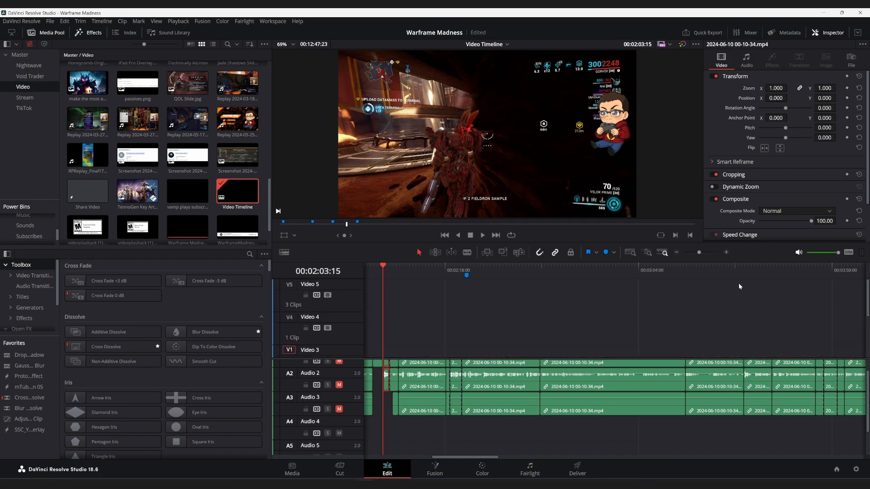
scroll(738, 282, right, 3)
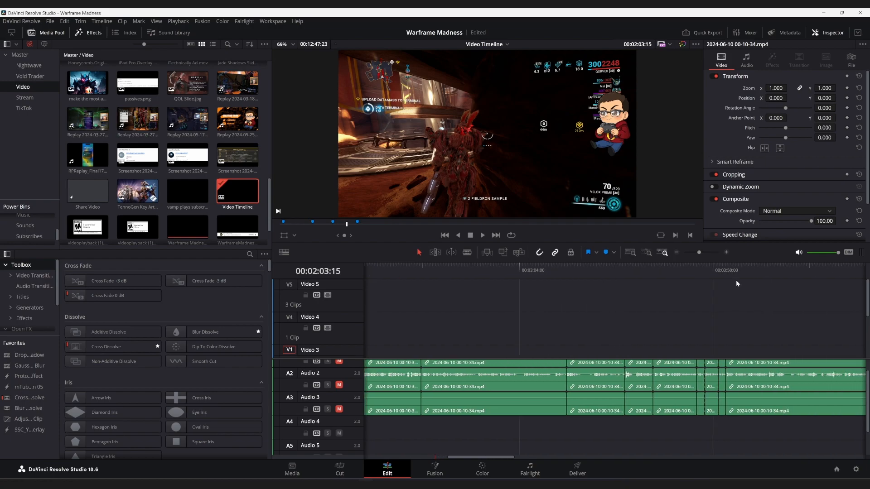
scroll(735, 280, down, 1)
scroll(735, 280, right, 2)
scroll(736, 279, down, 1)
scroll(735, 280, right, 2)
scroll(735, 280, right, 6)
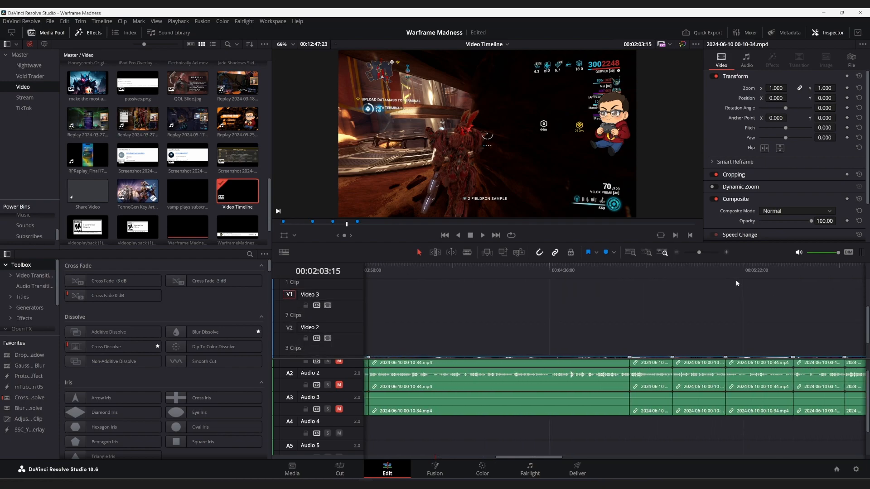
scroll(735, 279, right, 8)
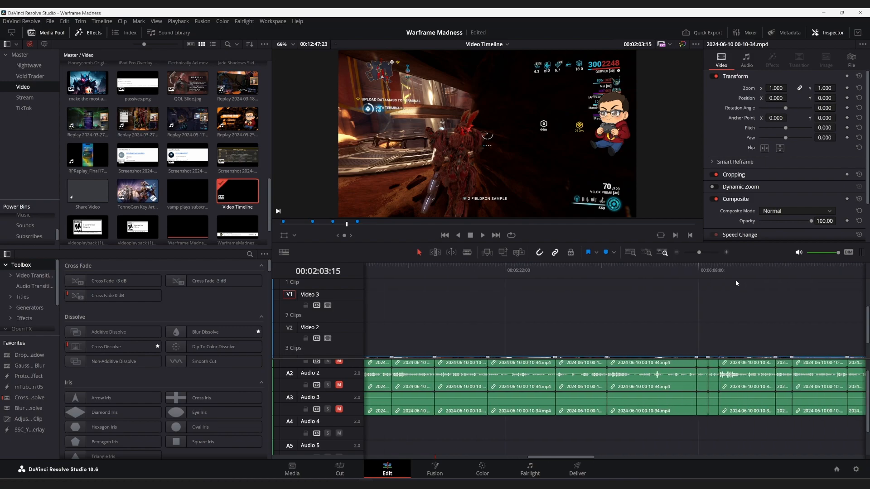
scroll(735, 279, right, 9)
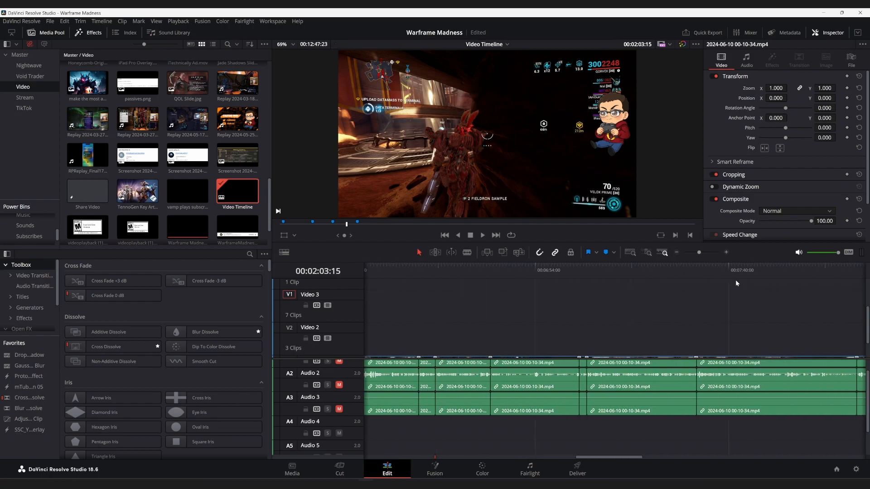
scroll(736, 280, right, 8)
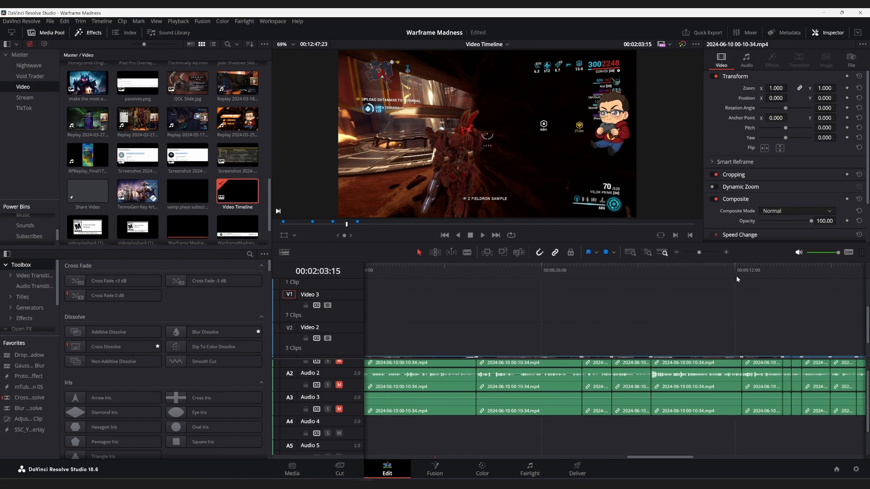
scroll(735, 276, right, 4)
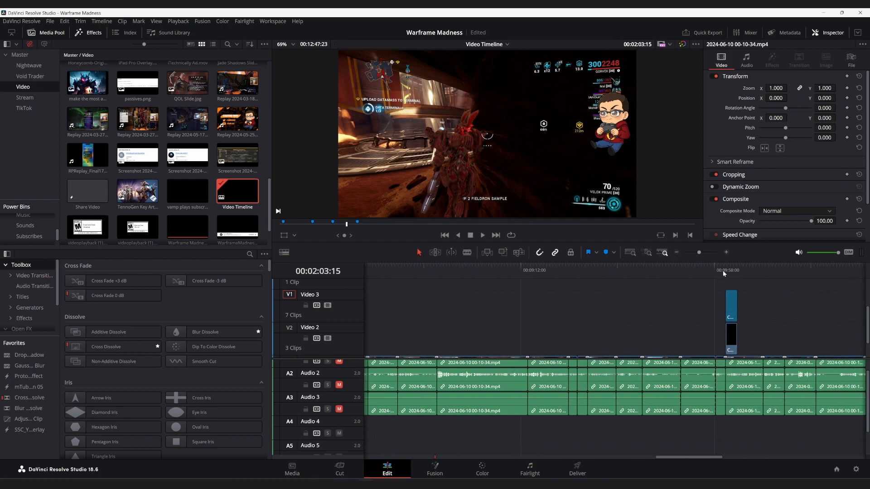
click(724, 272)
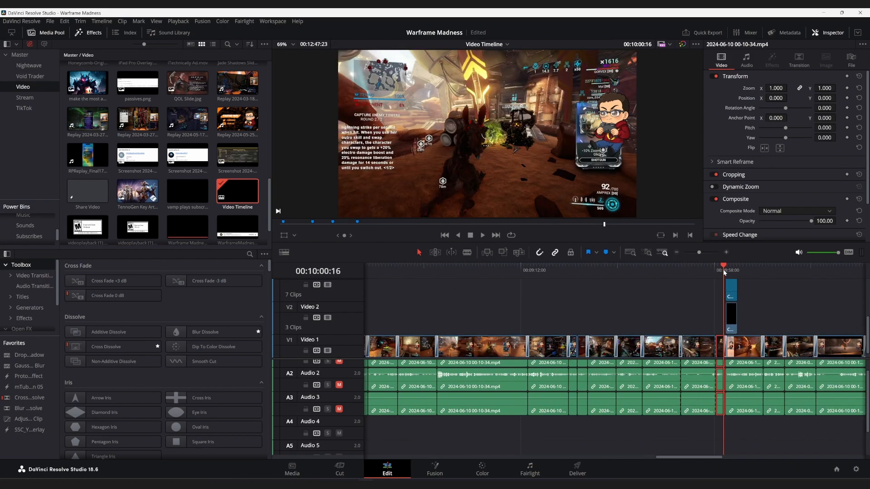
Step: Review the cuts around the second title effect and scan back through the gameplay to the intro clips on Video 4 and Video 5
scroll(722, 271, right, 8)
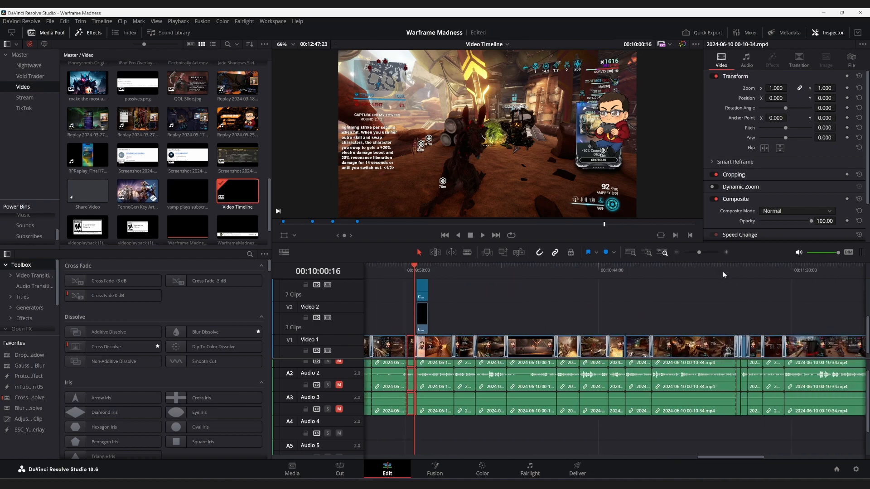
scroll(720, 272, left, 6)
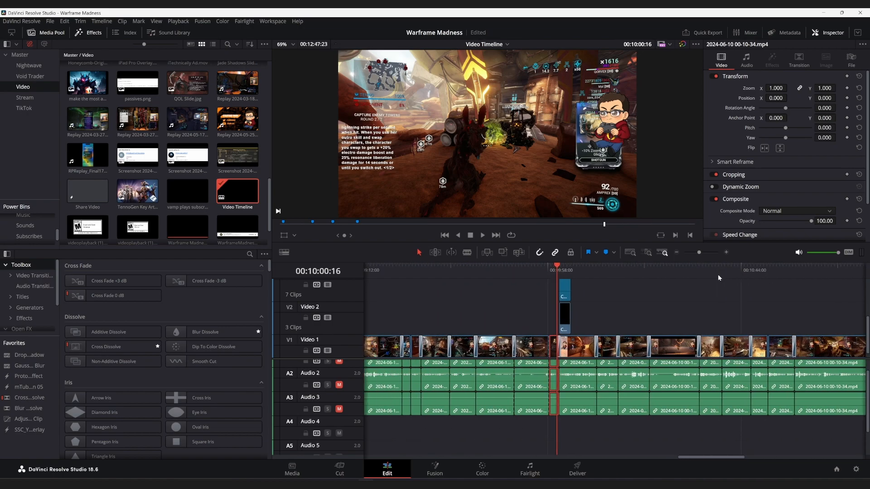
scroll(718, 274, left, 15)
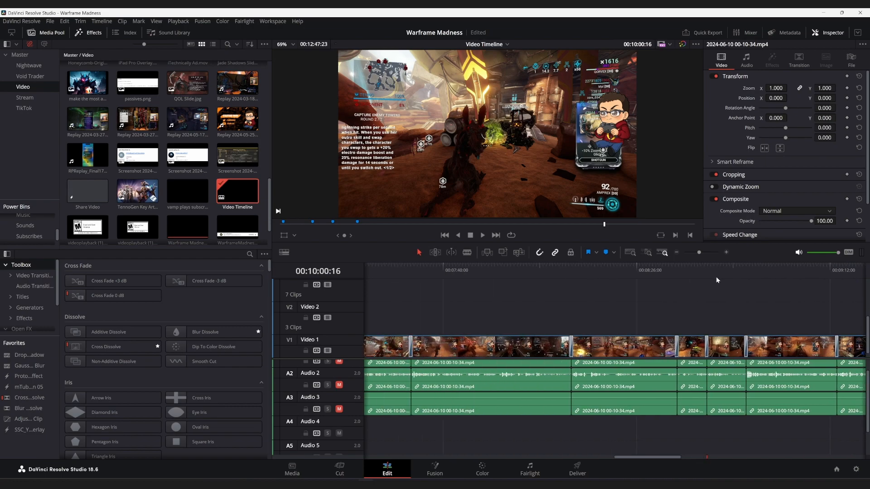
scroll(715, 279, left, 8)
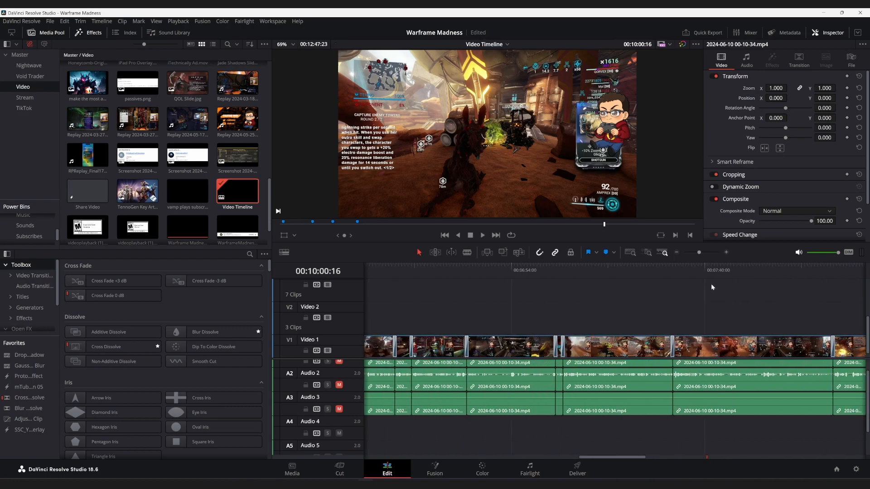
scroll(709, 286, left, 15)
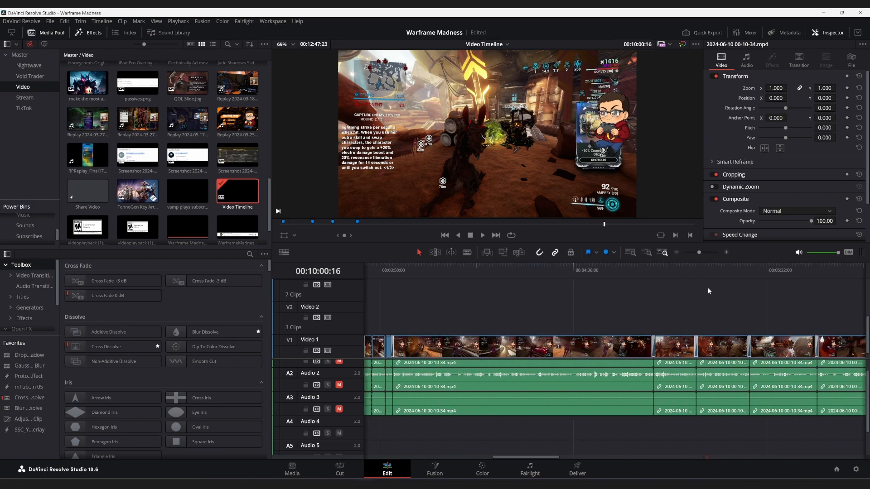
scroll(707, 287, left, 20)
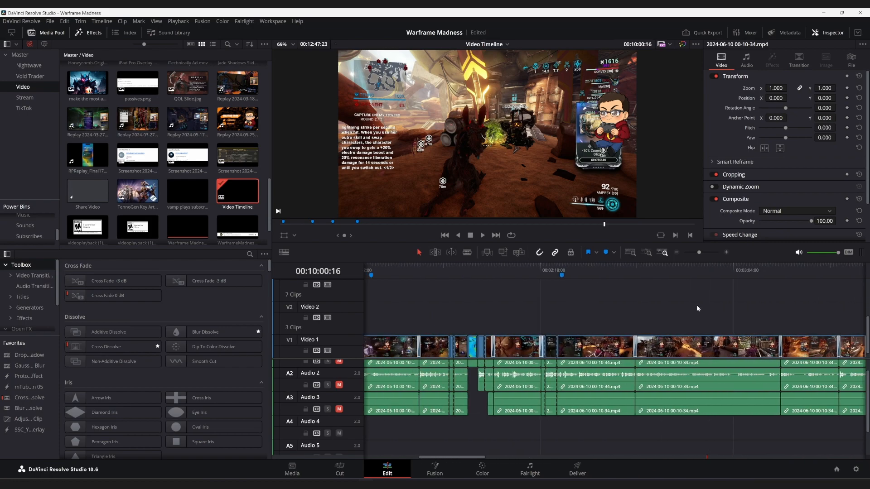
scroll(569, 302, up, 3)
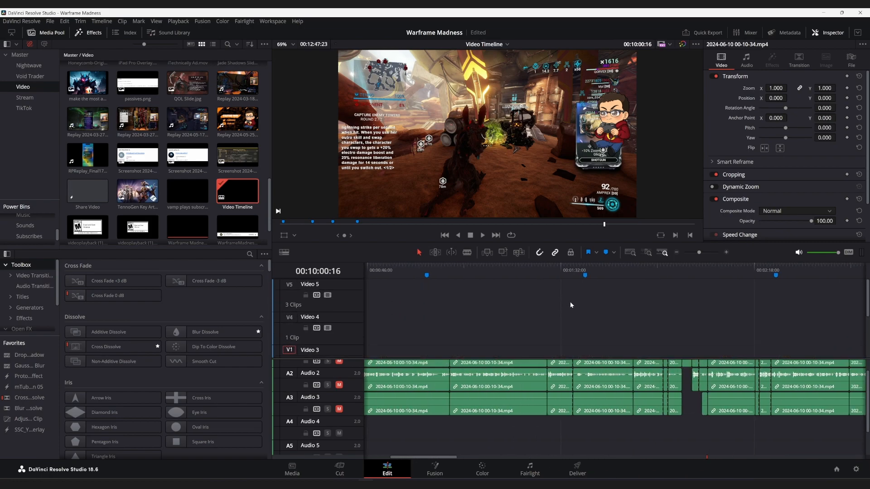
scroll(569, 301, left, 10)
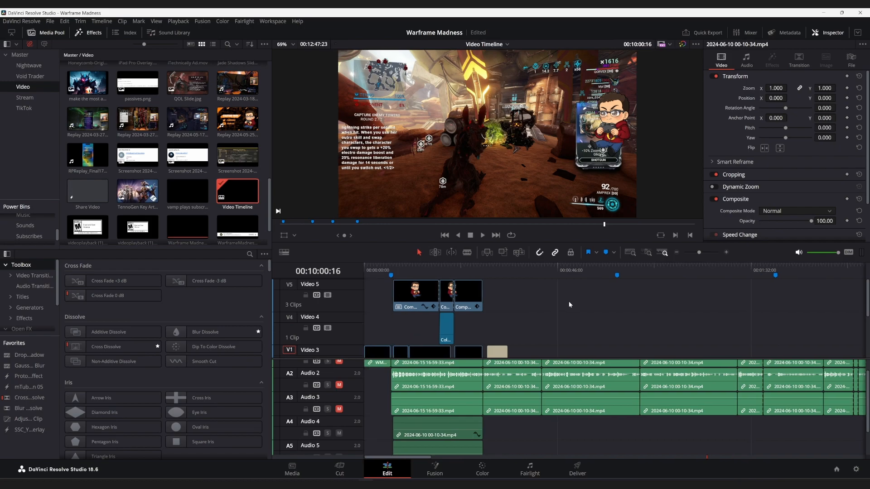
scroll(567, 303, right, 3)
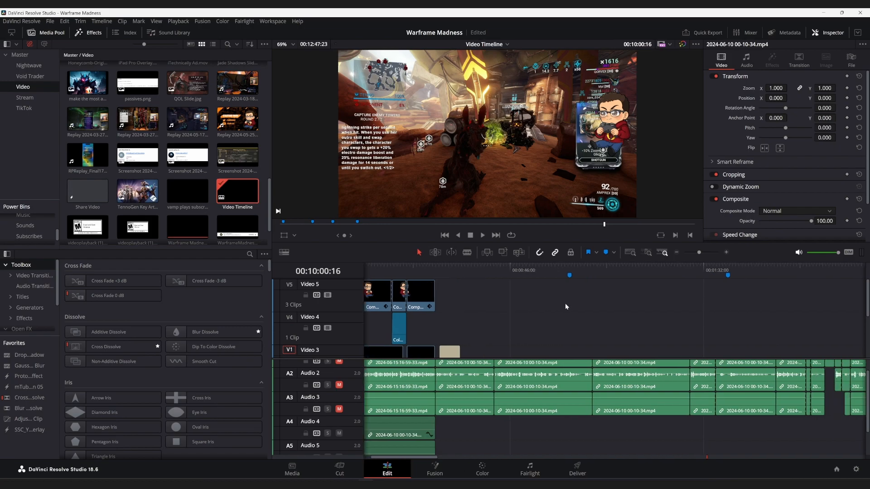
Step: Show the mTuber 3 Call To Action 04 title on Video 3 at 00:00:32:03
scroll(564, 303, down, 2)
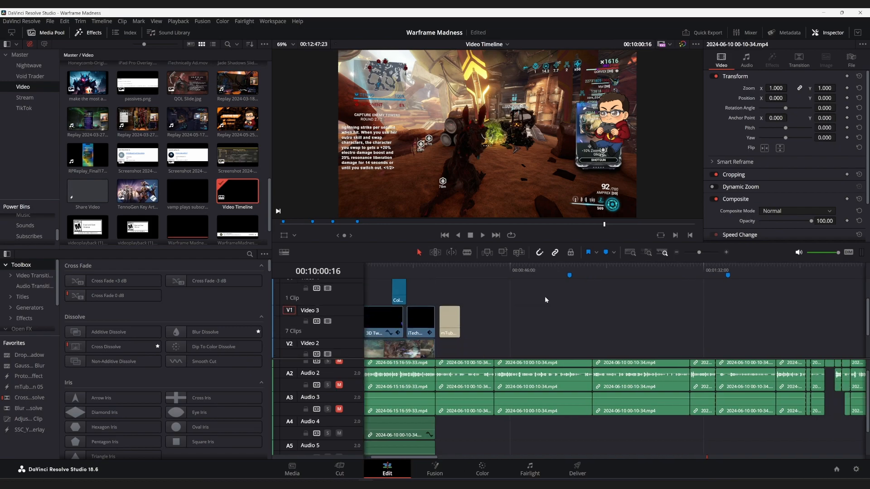
click(451, 265)
scroll(485, 277, left, 3)
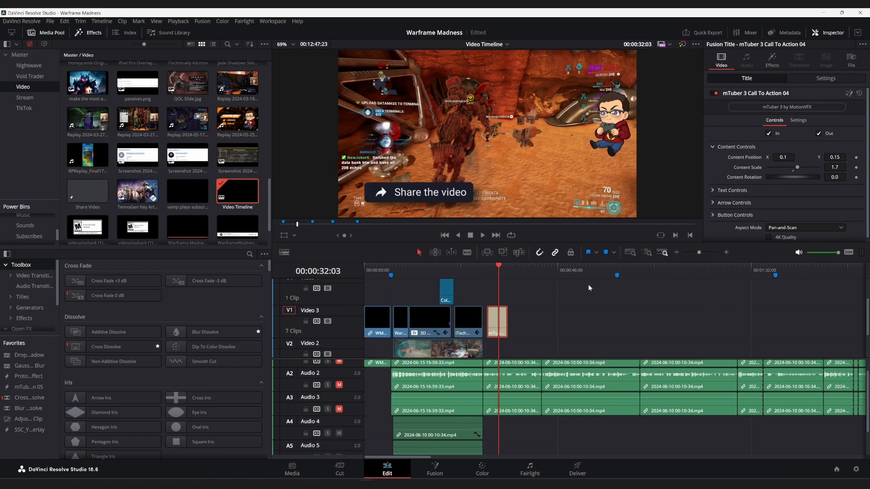
Step: Scan the gameplay cuts on Video 1 from after the call to action through to the second title effect near 00:09:58:00
scroll(588, 283, right, 15)
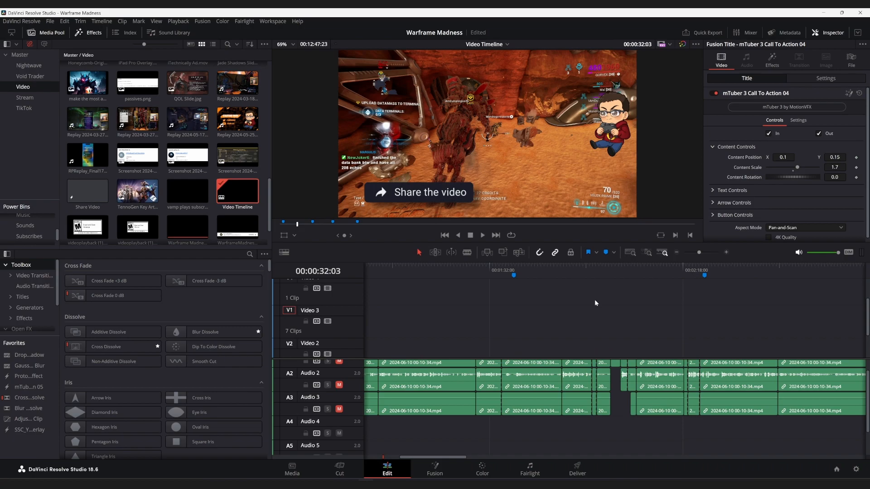
scroll(594, 299, up, 3)
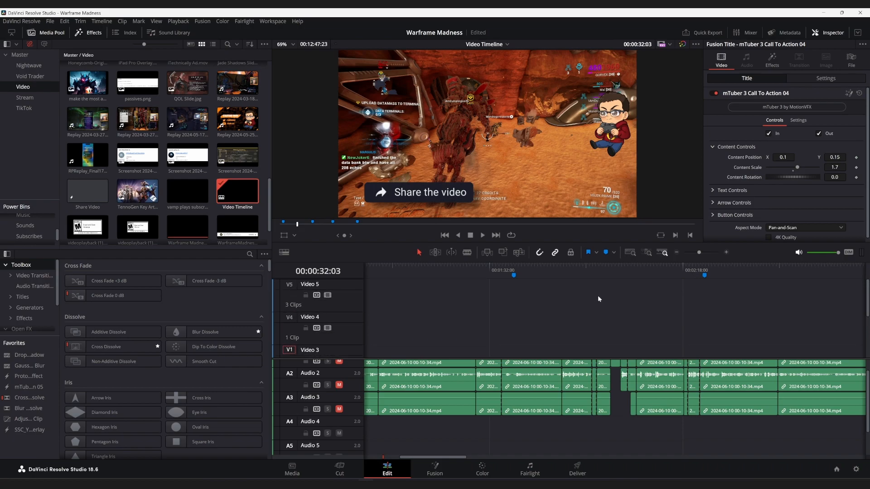
scroll(597, 295, down, 3)
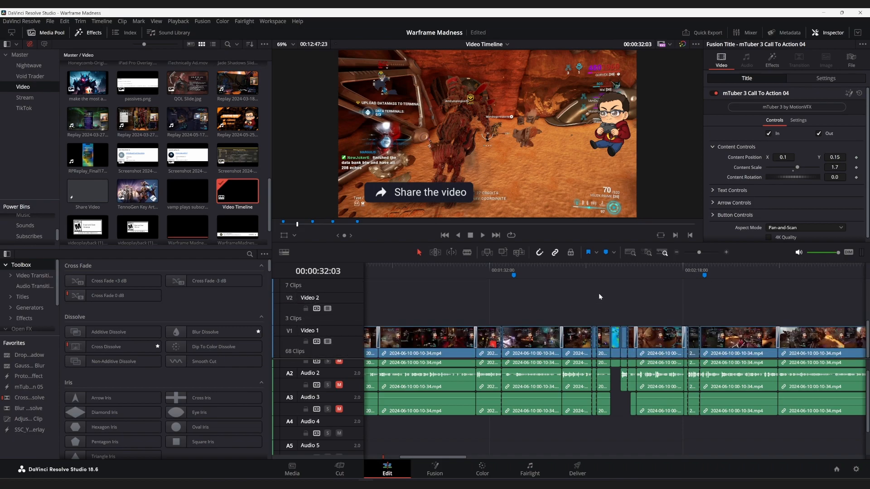
scroll(591, 289, right, 10)
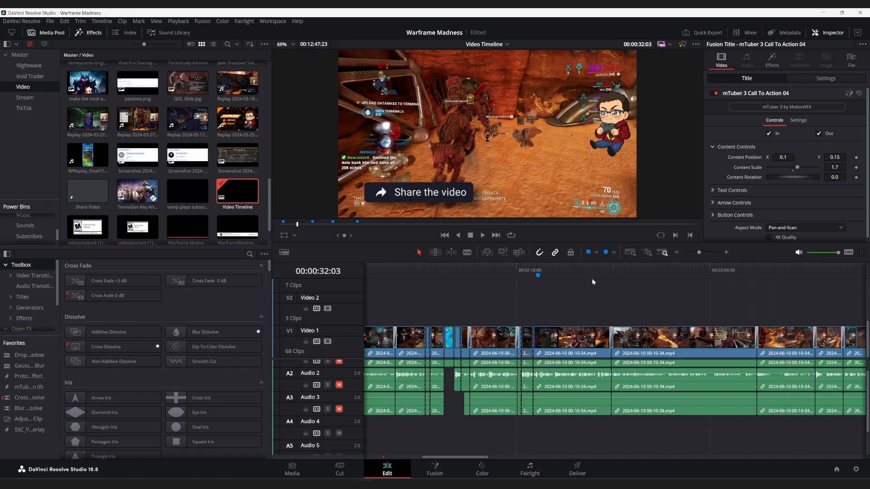
scroll(592, 279, right, 5)
scroll(594, 278, right, 9)
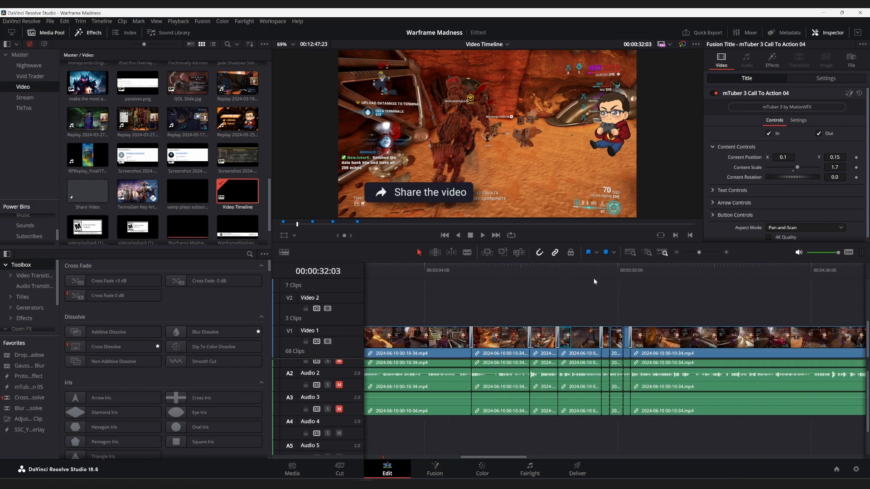
scroll(594, 280, right, 11)
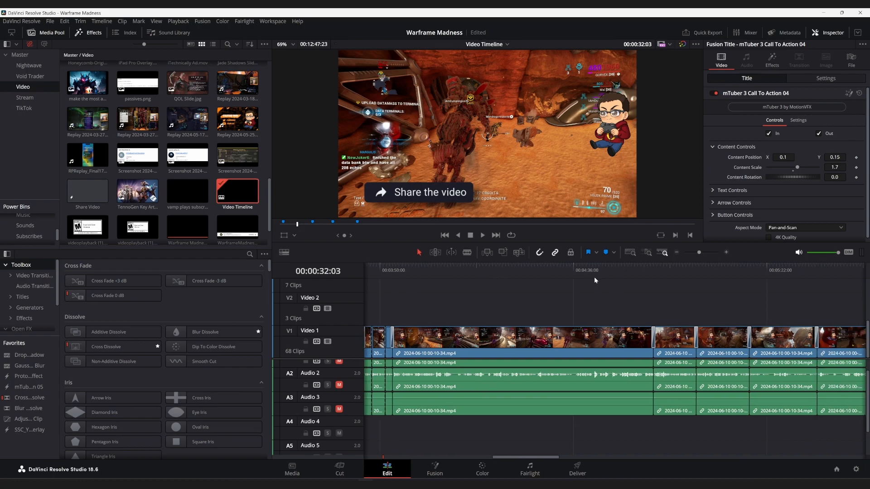
scroll(594, 280, right, 8)
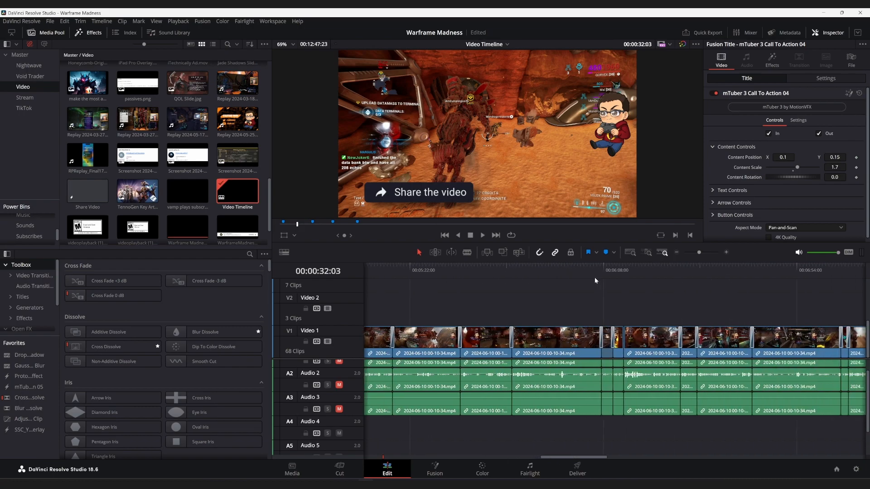
scroll(598, 283, right, 9)
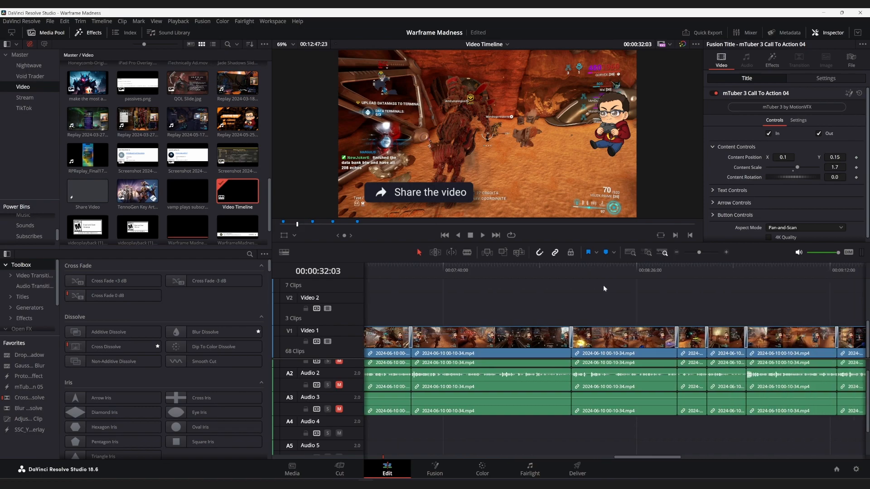
scroll(604, 287, right, 6)
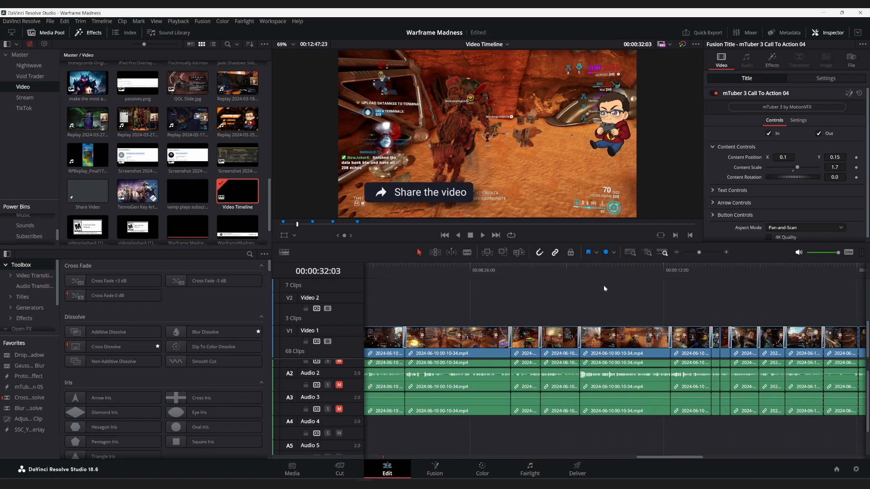
scroll(603, 288, right, 2)
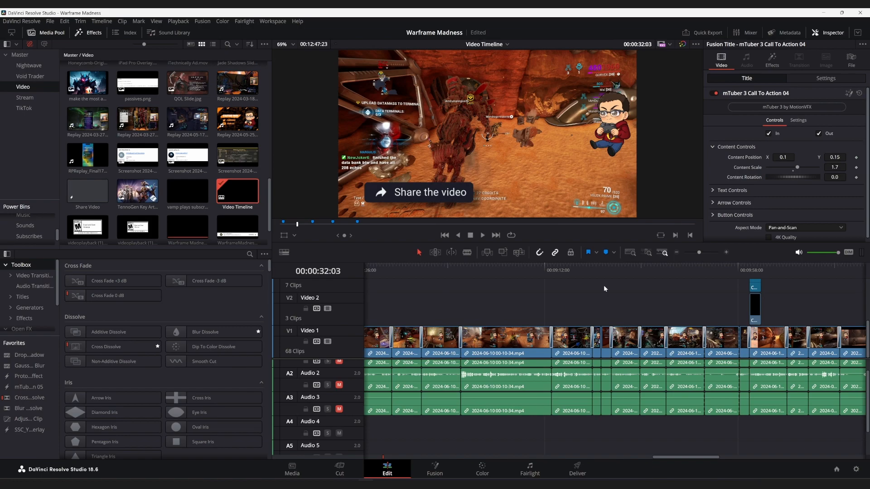
scroll(603, 285, right, 1)
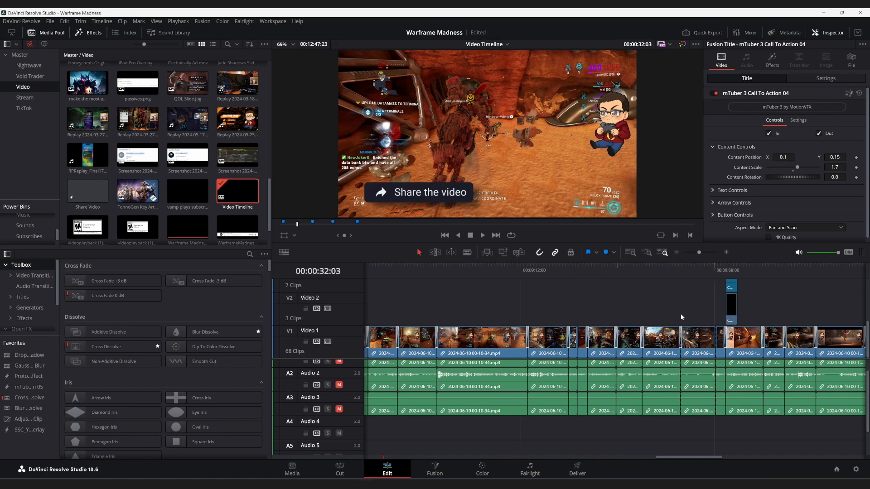
Step: Fit the whole timeline in view and review its video layers and audio tracks from the intro to the outro
key(shift+z)
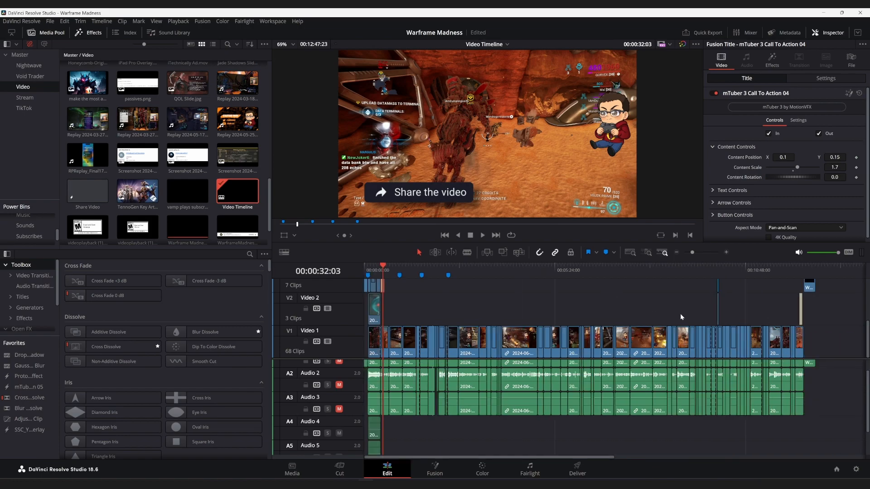
scroll(733, 316, up, 4)
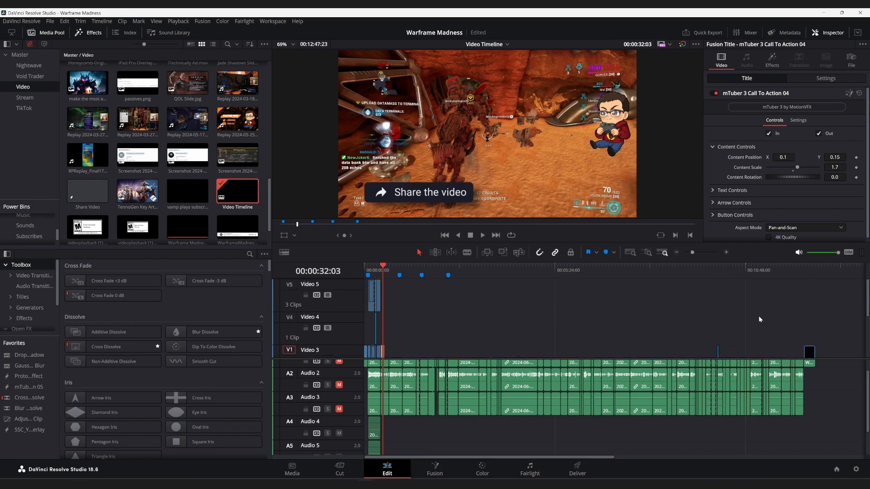
scroll(679, 305, down, 4)
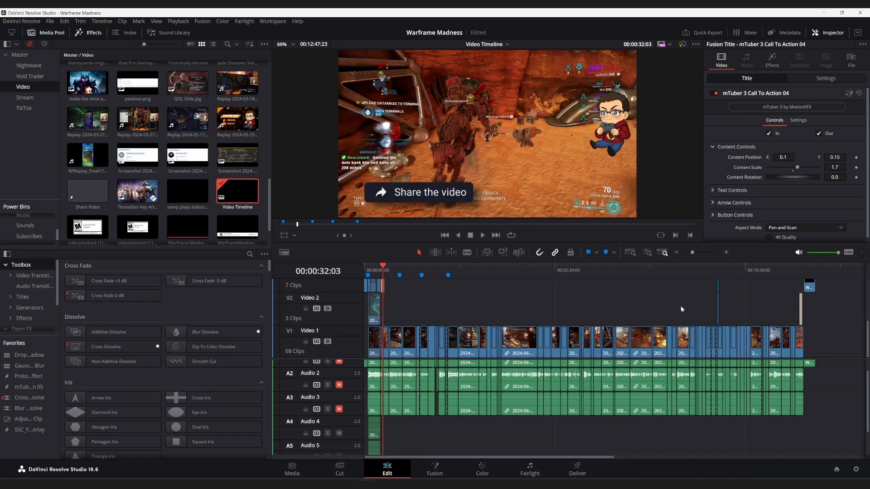
scroll(653, 385, up, 1)
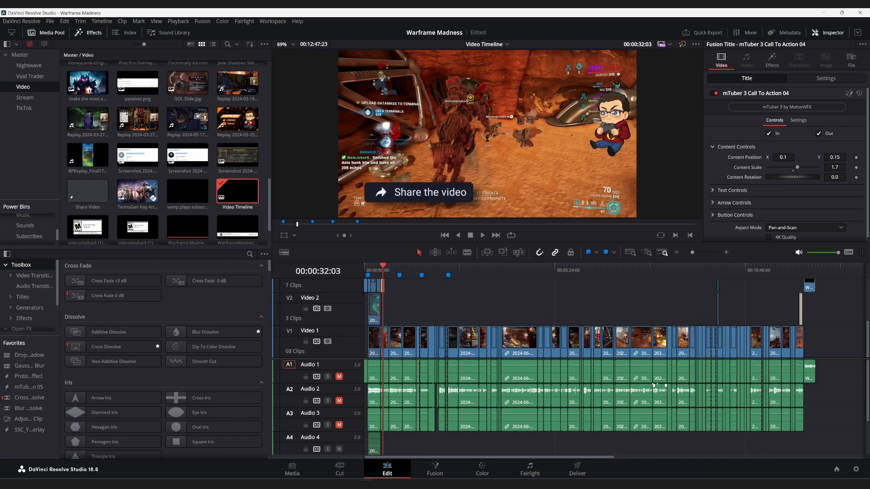
scroll(588, 290, up, 2)
scroll(587, 287, down, 2)
scroll(587, 287, up, 2)
scroll(587, 287, down, 2)
Step: Show the Spongebob-2-Hours-Later clip at 00:02:00:53 up close and play the short gameplay cut before it from 00:01:56:28 to 00:01:57:42
click(434, 270)
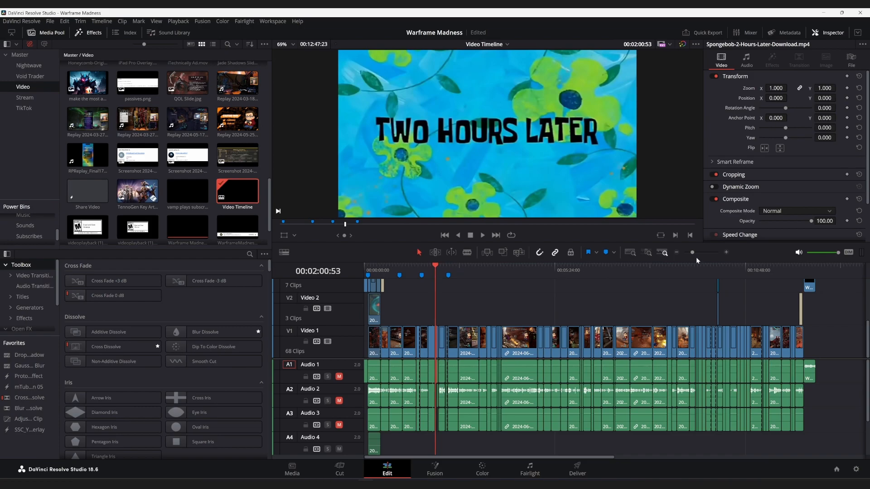
drag(692, 252, 704, 255)
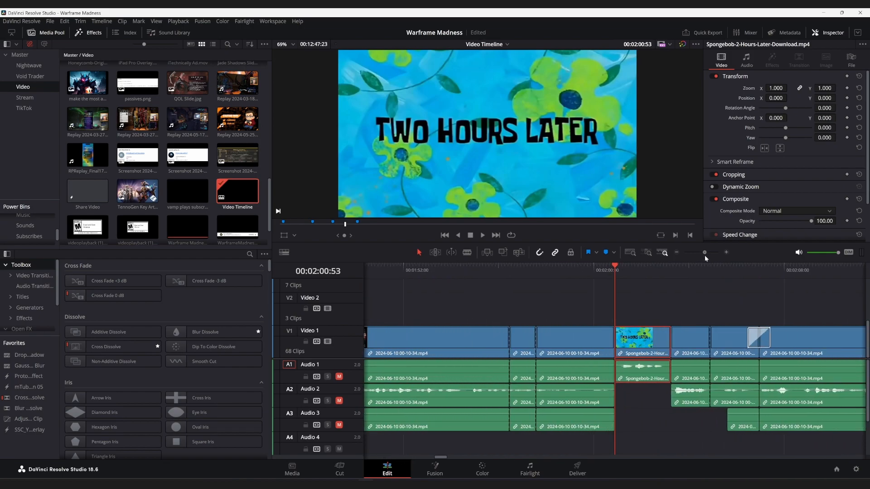
click(512, 266)
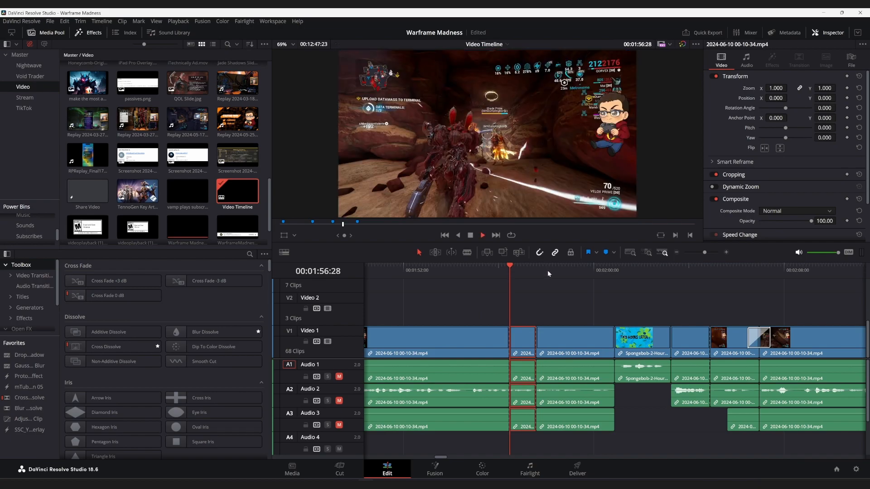
key(space)
scroll(608, 297, up, 3)
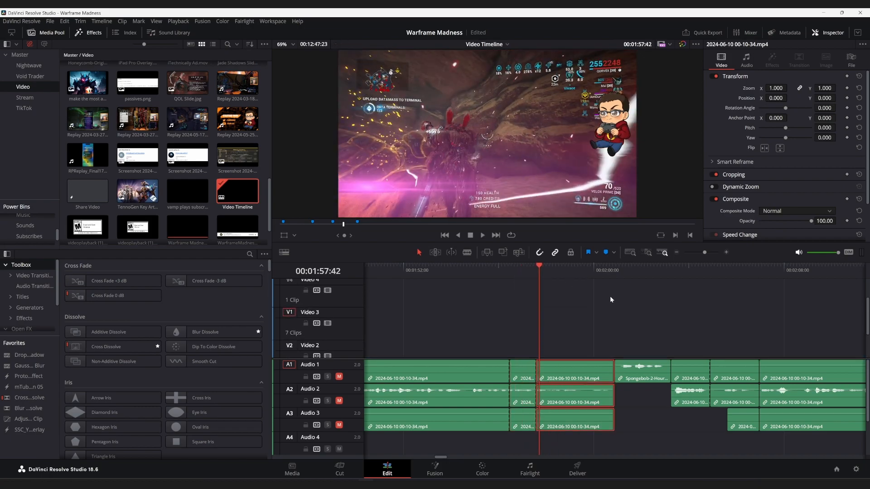
scroll(648, 298, down, 3)
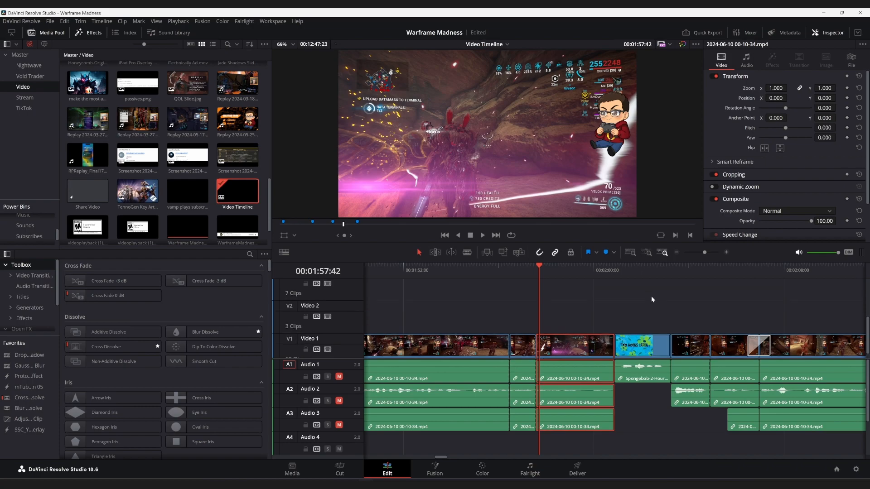
scroll(651, 295, up, 3)
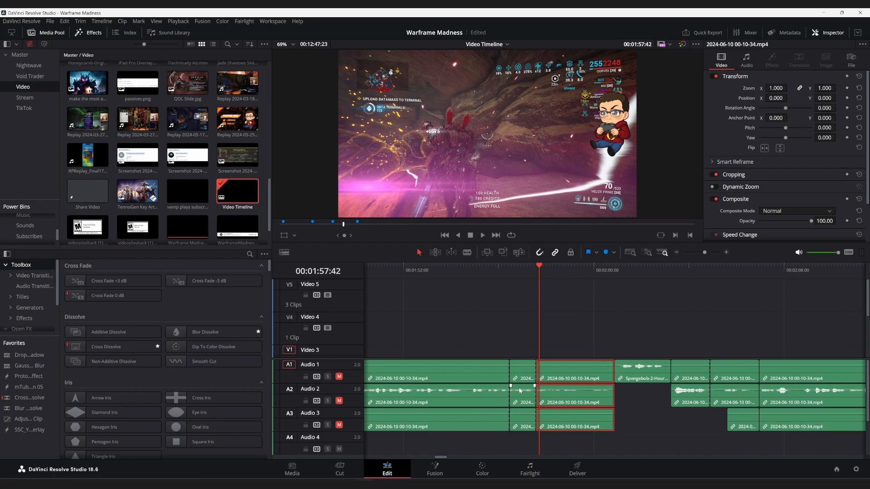
Step: Return to the full timeline overview and examine the layers from Video 5 down to the gameplay cuts on Video 1
key(shift+z)
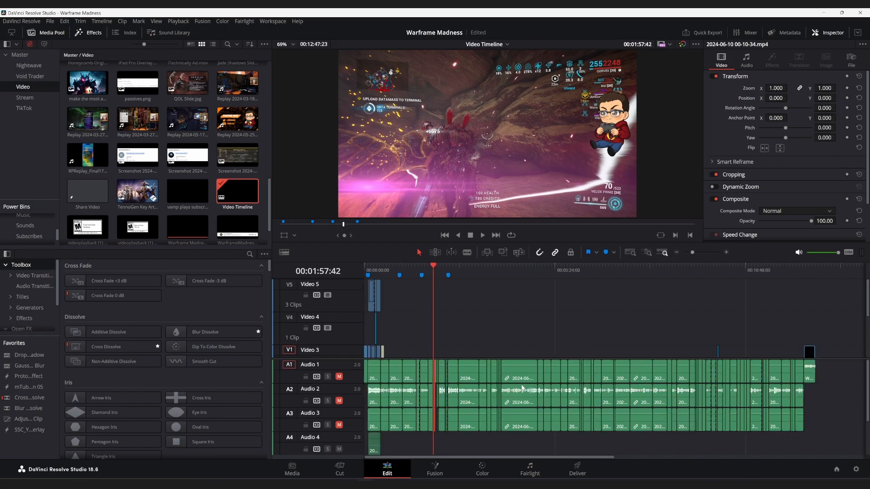
scroll(511, 322, down, 3)
scroll(512, 322, up, 1)
scroll(512, 322, up, 2)
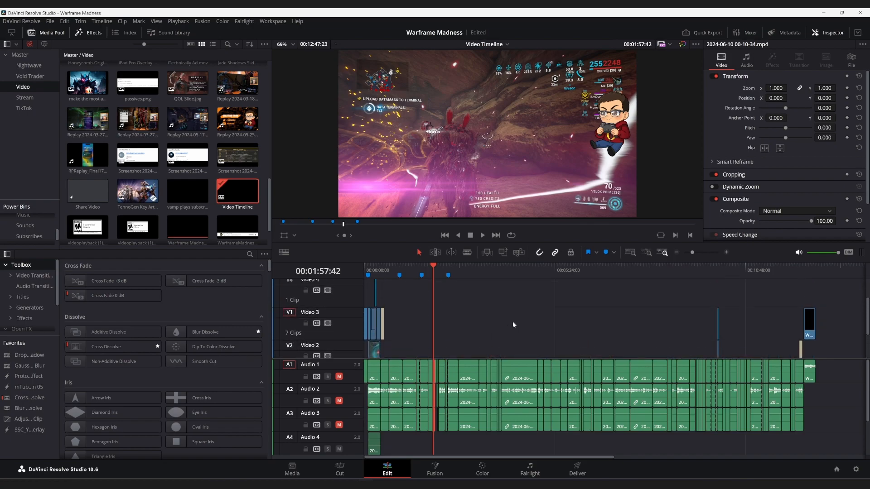
scroll(514, 323, down, 1)
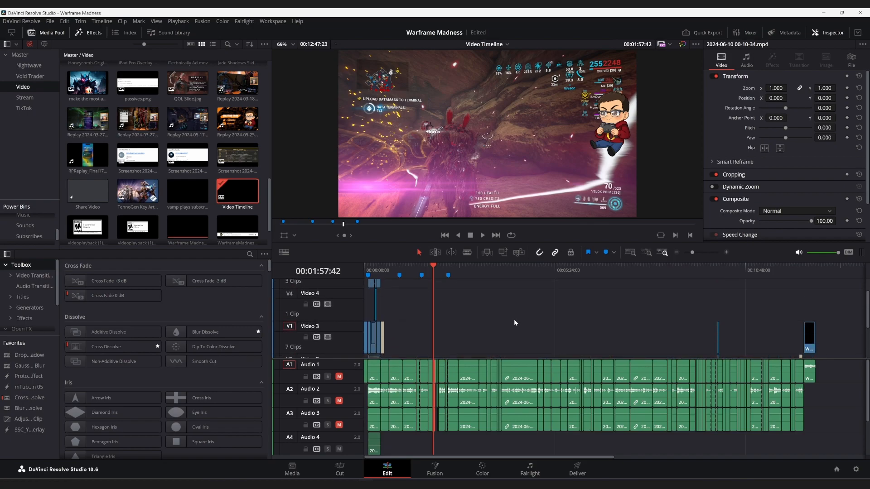
scroll(515, 317, down, 2)
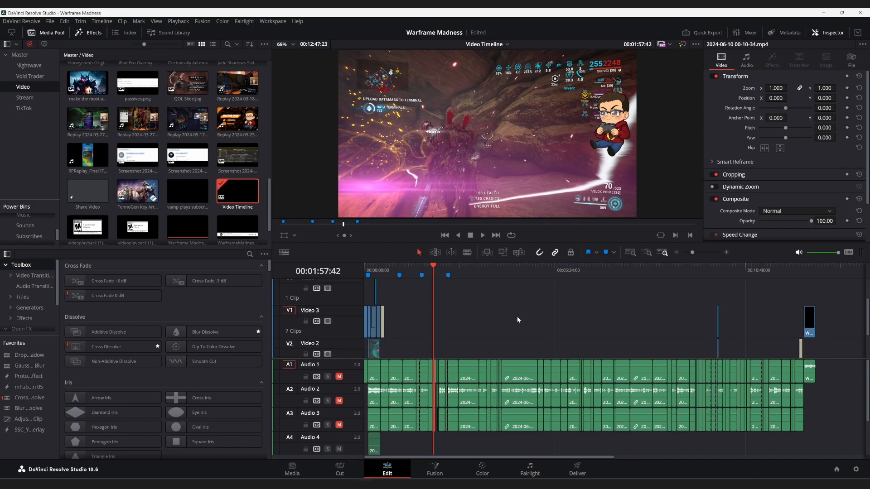
scroll(518, 316, down, 3)
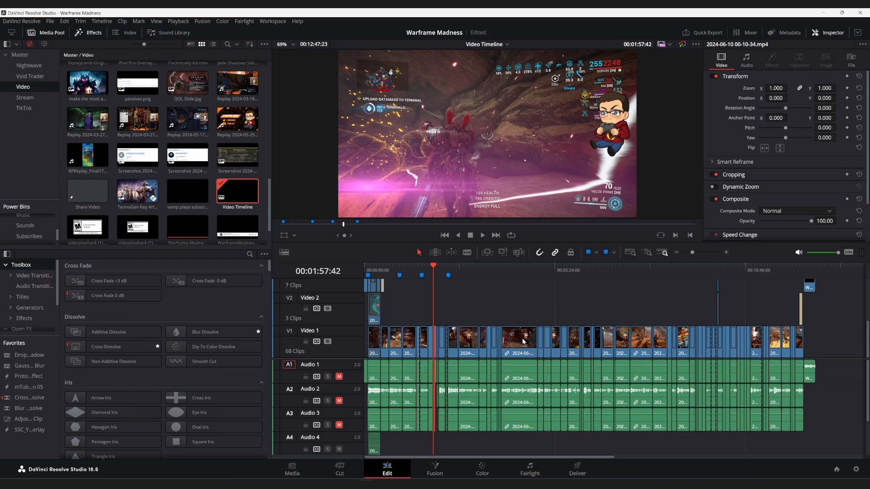
Step: Enlarge the Power Bins list in the media pool and browse the clips in the Video bin
drag(25, 198, 26, 159)
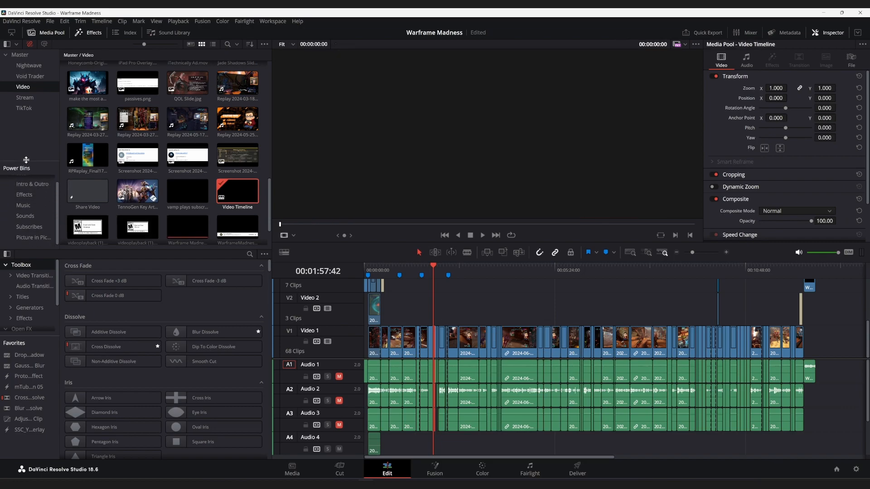
scroll(122, 152, down, 5)
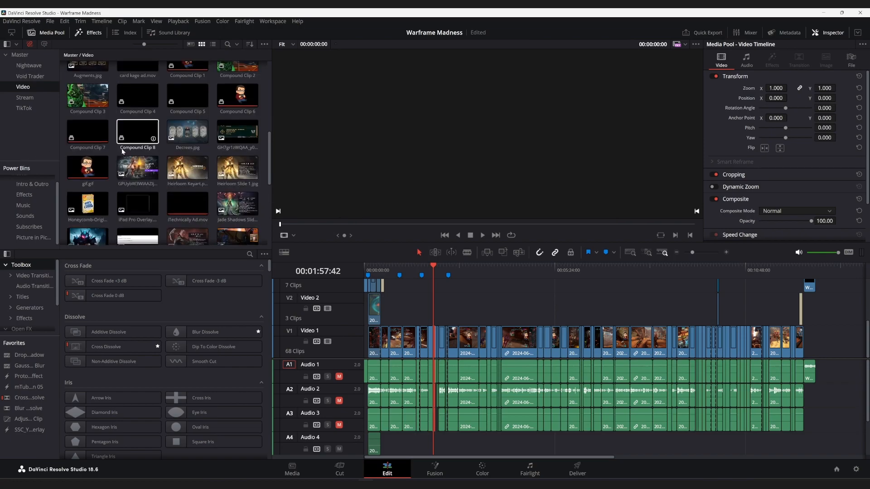
scroll(123, 152, up, 5)
click(136, 114)
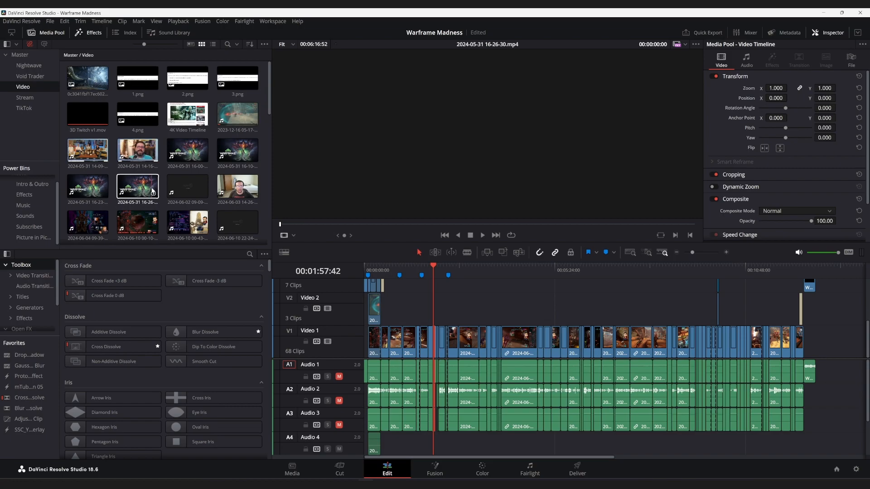
click(158, 186)
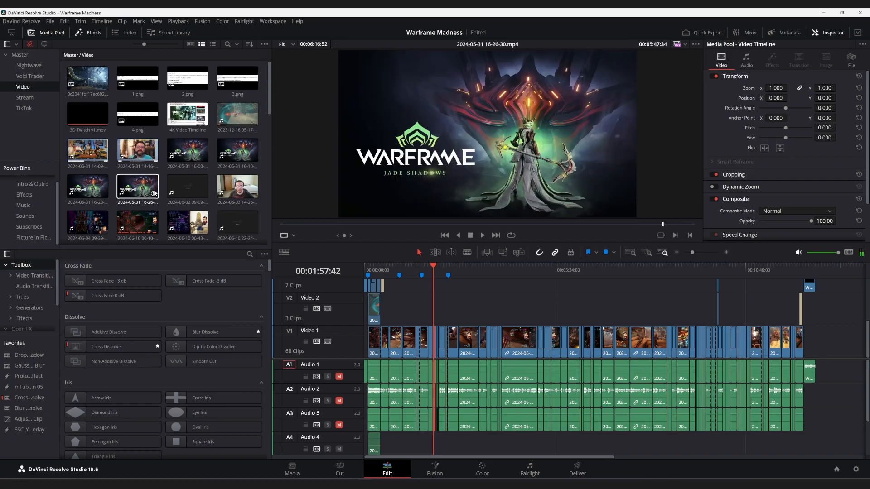
click(204, 202)
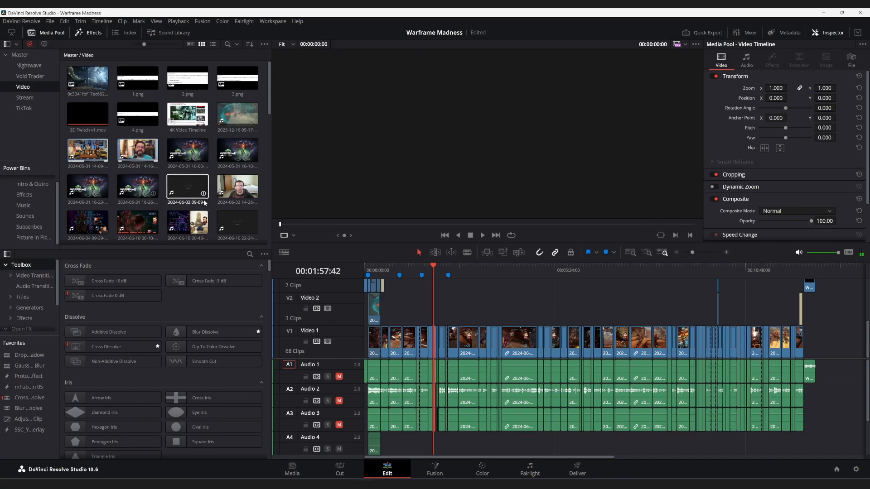
click(515, 268)
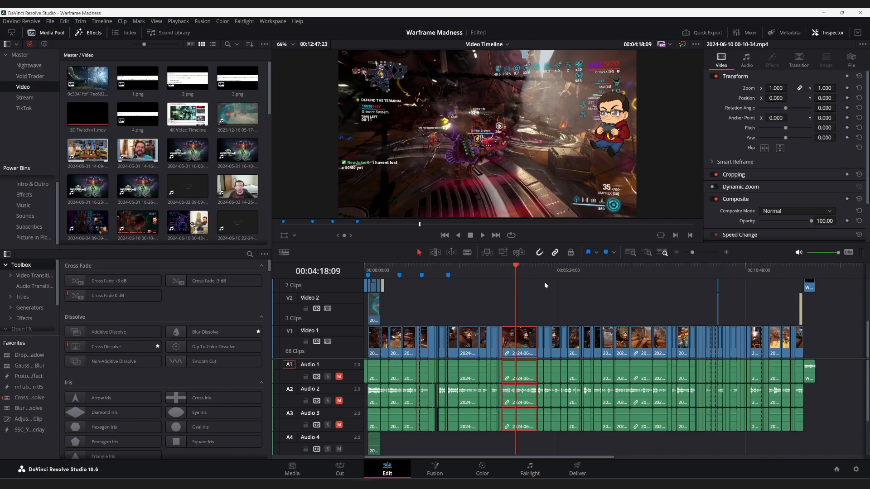